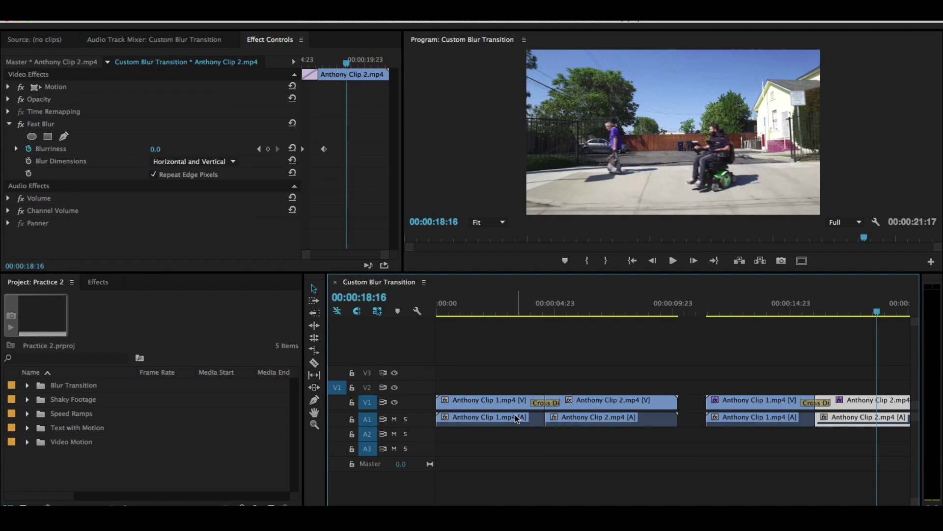
Create a new sequence from Anthony Clip 1.mp4 and append Anthony Clip 2.mp4 directly after it.
click(474, 405)
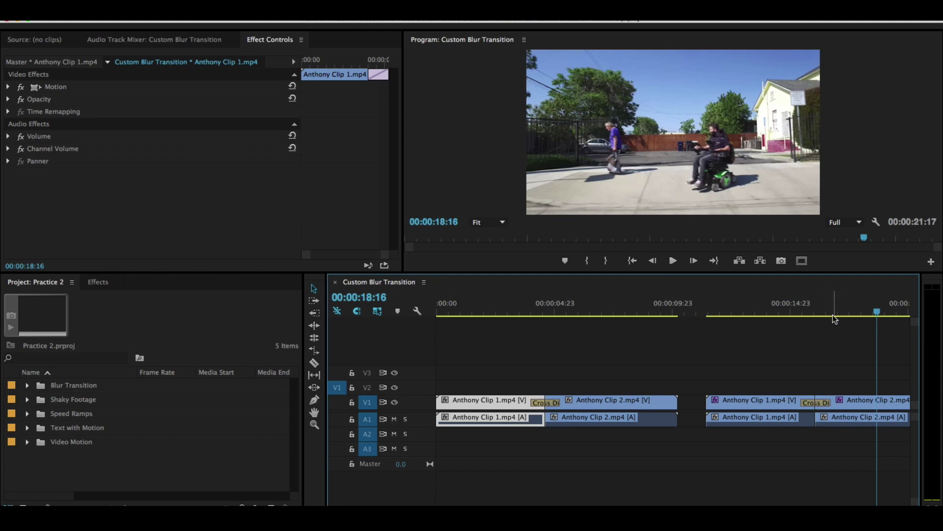
click(27, 385)
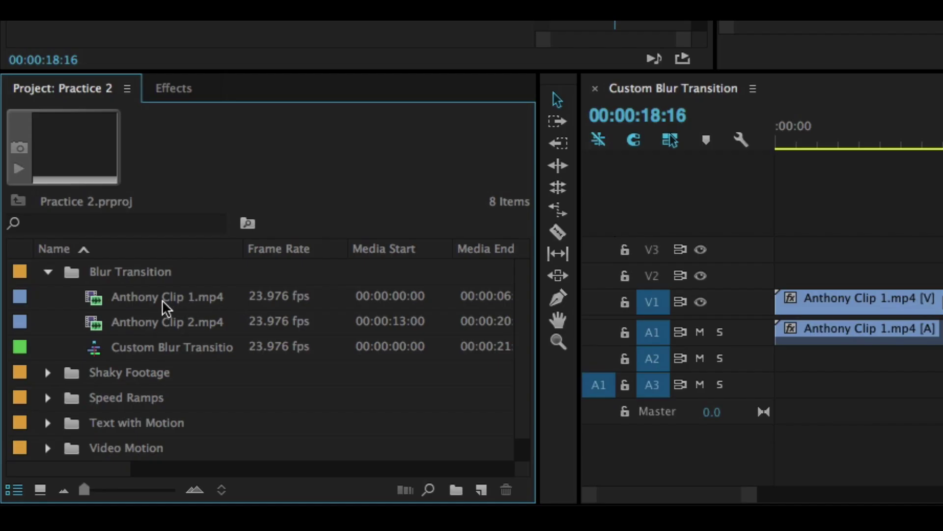
drag(148, 308, 480, 492)
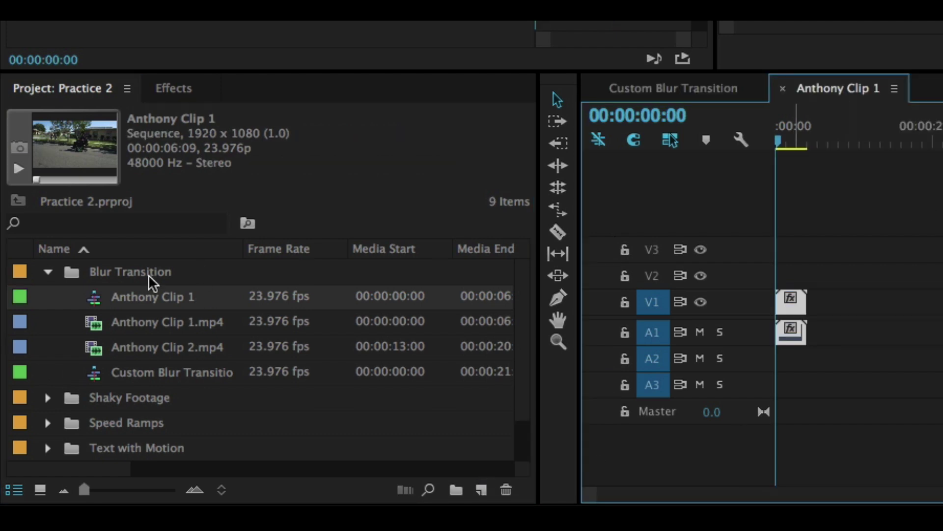
drag(169, 350, 806, 334)
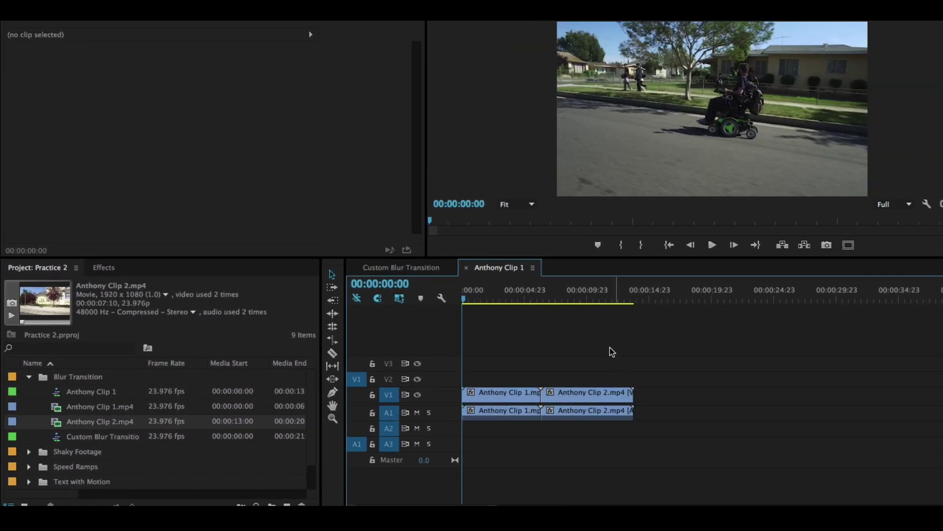
Play through the first clip and trim its end back to about 00:00:04:15.
key(space)
key(equal)
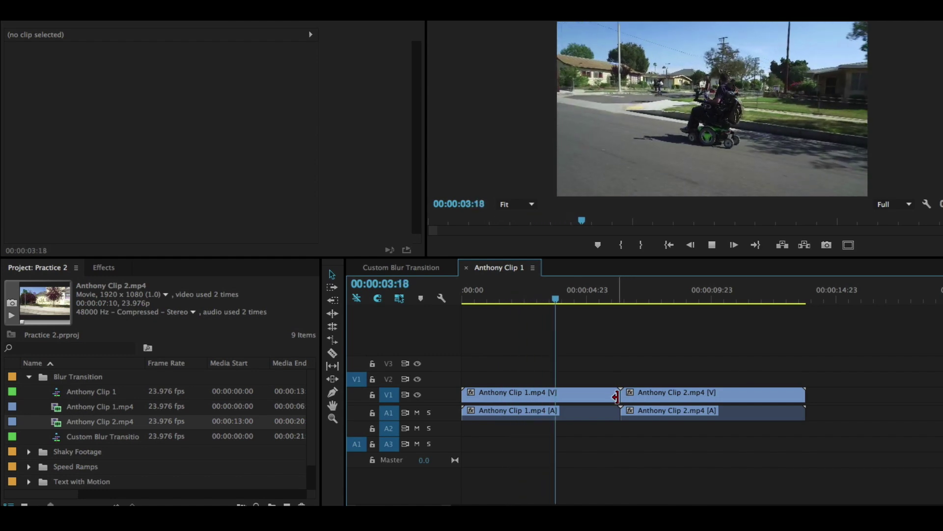
click(615, 393)
drag(615, 393, 594, 393)
drag(573, 299, 550, 298)
key(space)
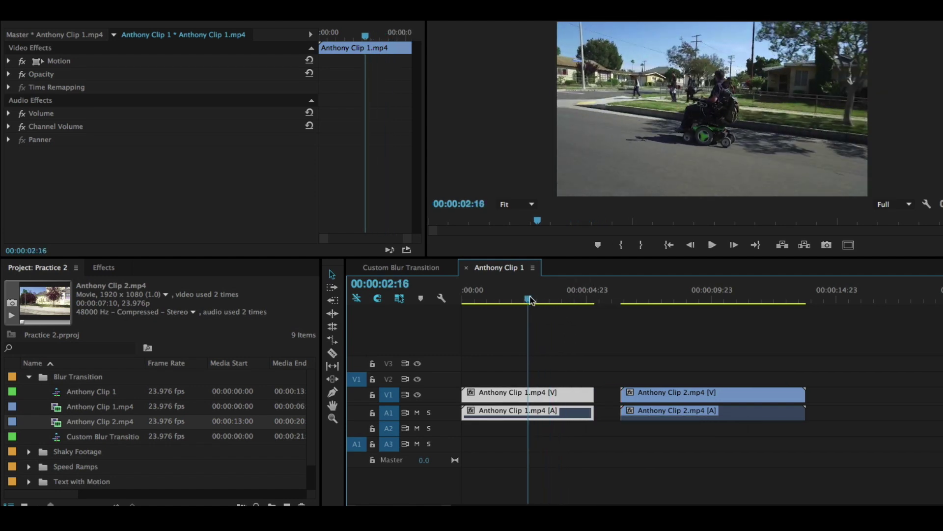
key(space)
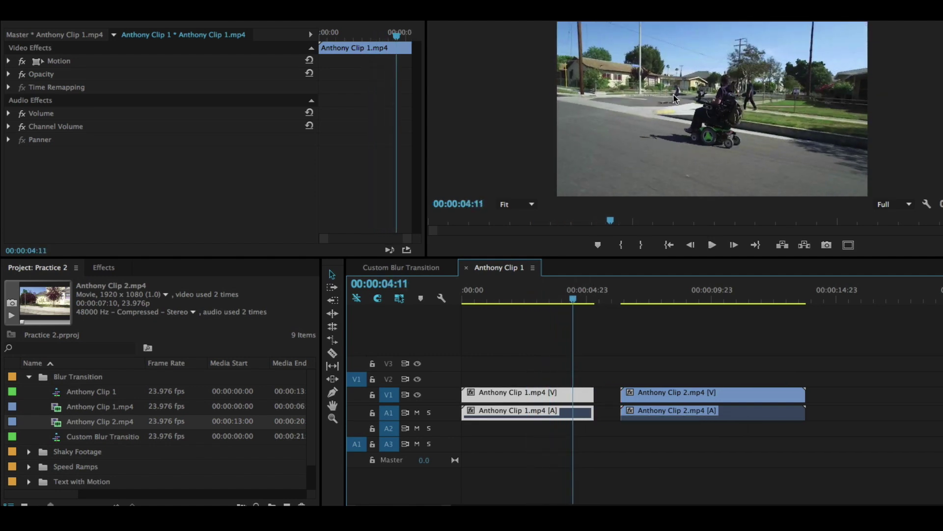
drag(574, 299, 580, 302)
drag(594, 395, 584, 396)
Trim the opening of the second clip and close the gap so it starts right at the first clip's end.
click(623, 299)
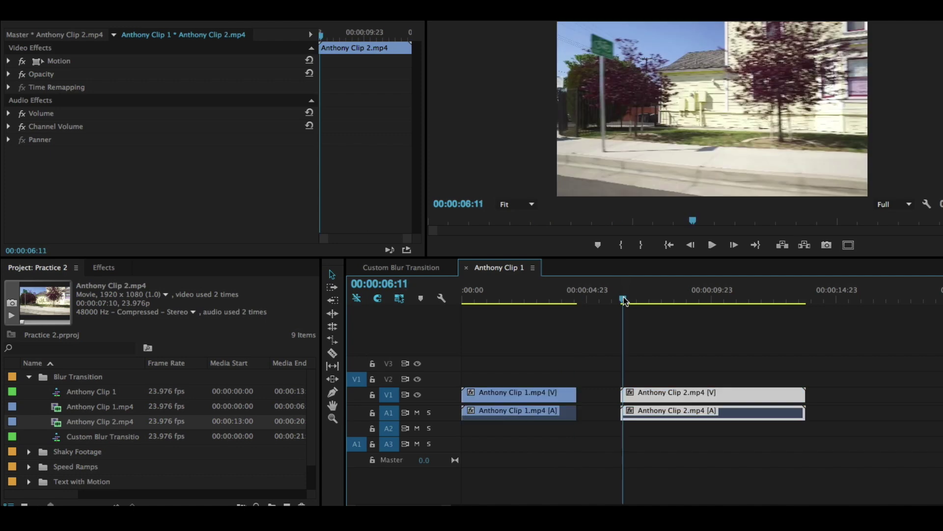
key(space)
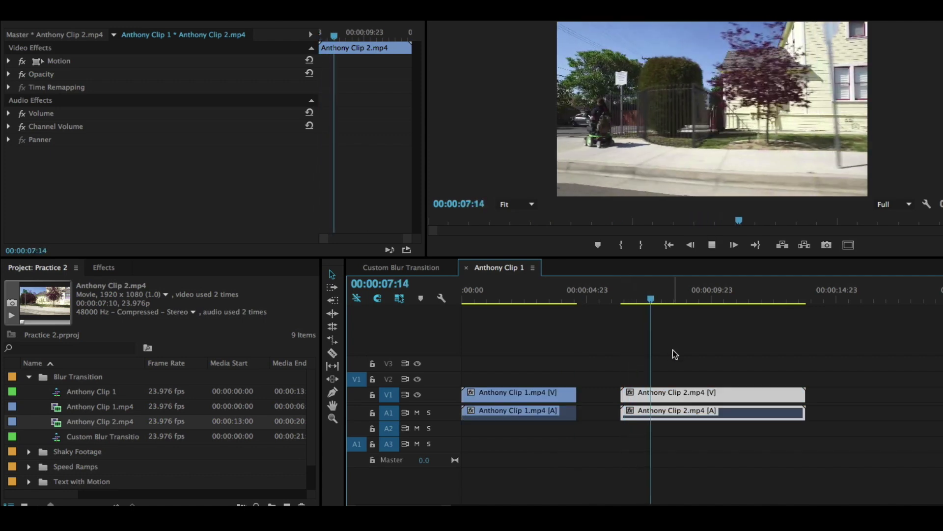
key(space)
mouse_move(674, 297)
mouse_down()
mouse_move(718, 301)
mouse_move(683, 302)
mouse_up()
mouse_move(622, 393)
mouse_down()
mouse_move(686, 392)
mouse_move(605, 393)
mouse_up()
drag(575, 305, 550, 301)
key(space)
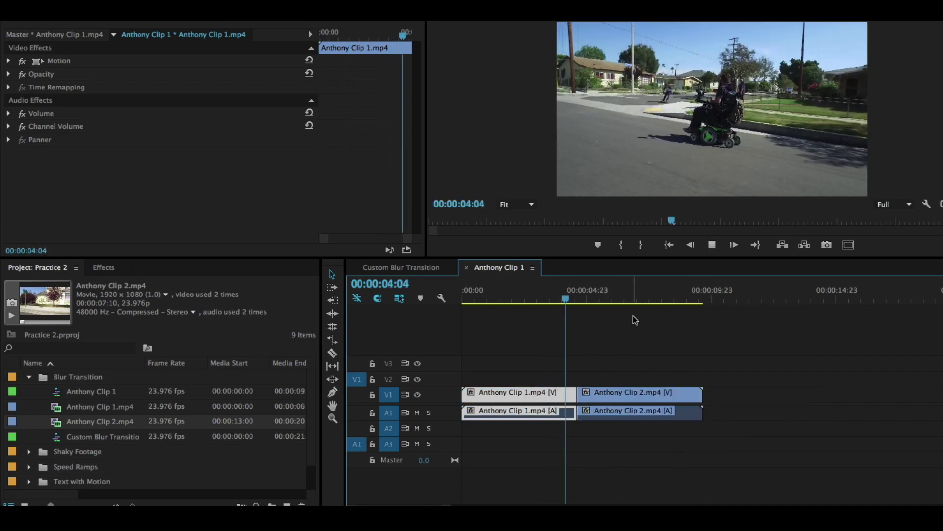
key(space)
click(615, 393)
drag(575, 303, 536, 301)
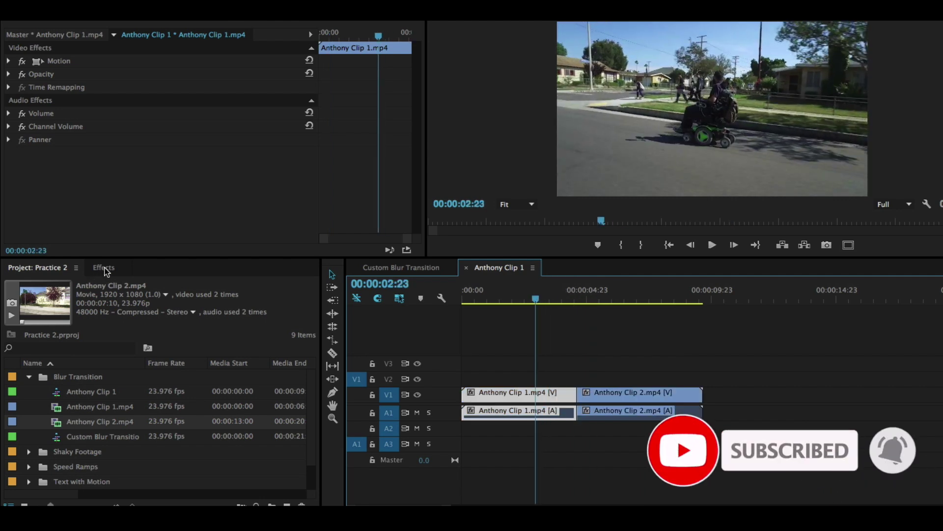
Search the effects for "fast blur" and apply the Fast Blur effect to both clips in the sequence.
click(105, 271)
click(134, 285)
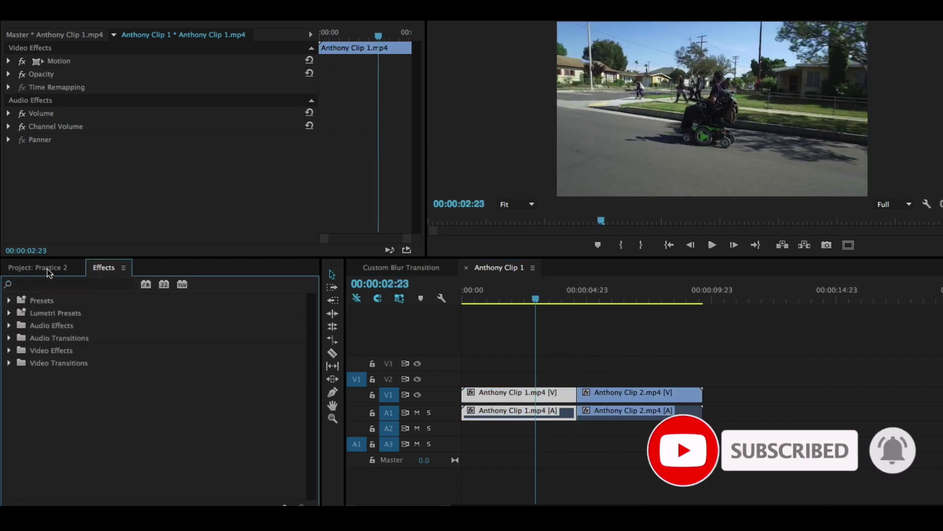
click(329, 9)
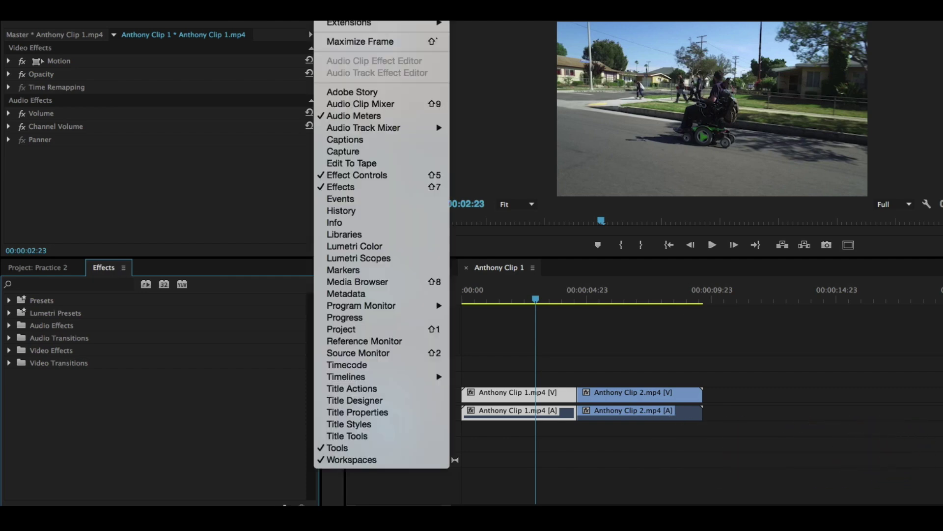
click(58, 295)
click(32, 285)
text(fast blur)
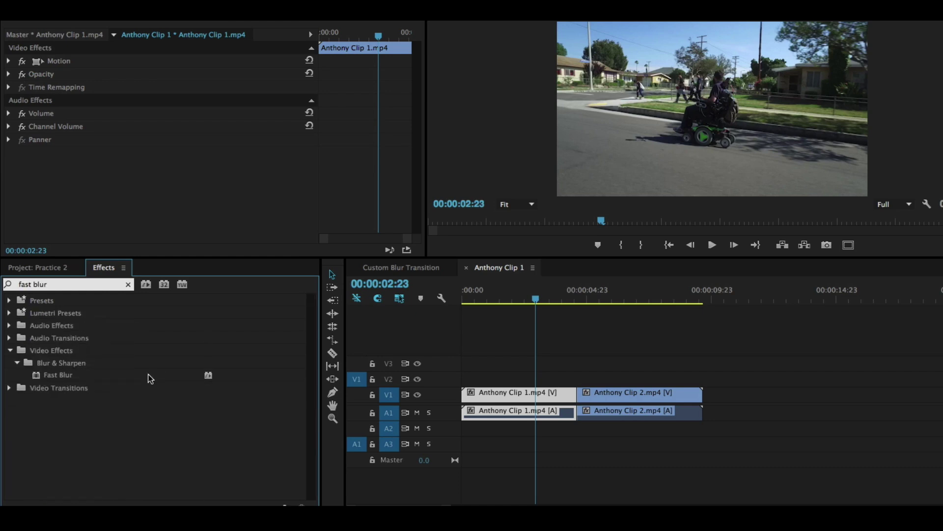
drag(56, 377, 555, 392)
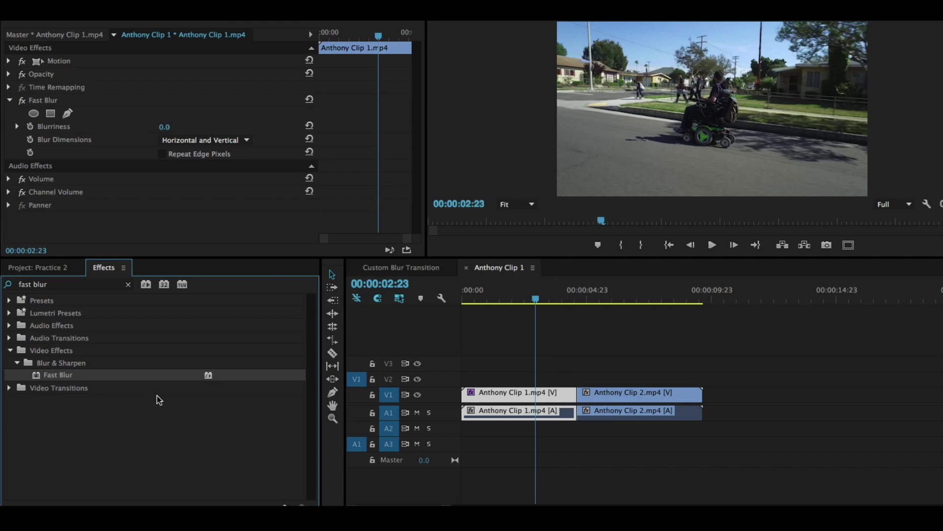
drag(67, 376, 647, 399)
Try out a stronger Fast Blur Blurriness on the first clip and reset the value to 0.
mouse_move(538, 294)
mouse_down()
mouse_move(506, 295)
mouse_move(538, 294)
mouse_move(529, 294)
mouse_up()
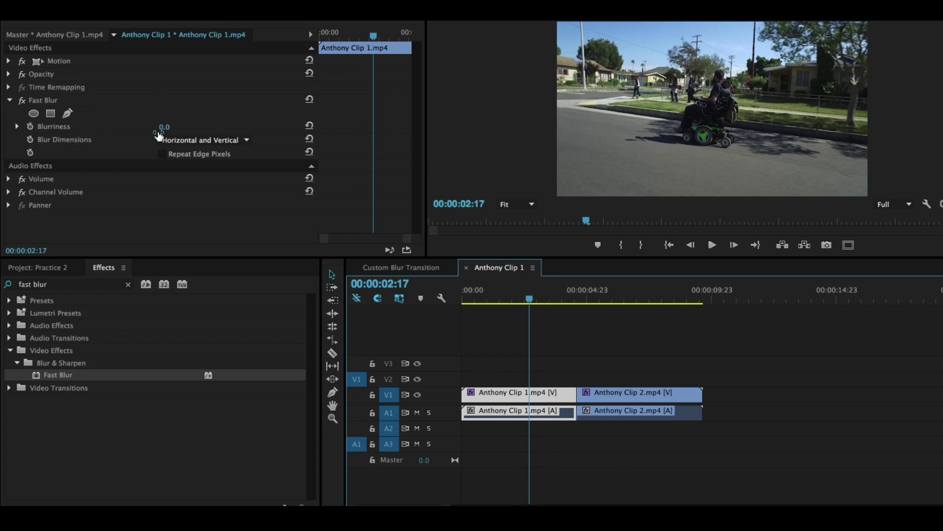
drag(171, 129, 267, 129)
click(169, 127)
text(0)
key(Return)
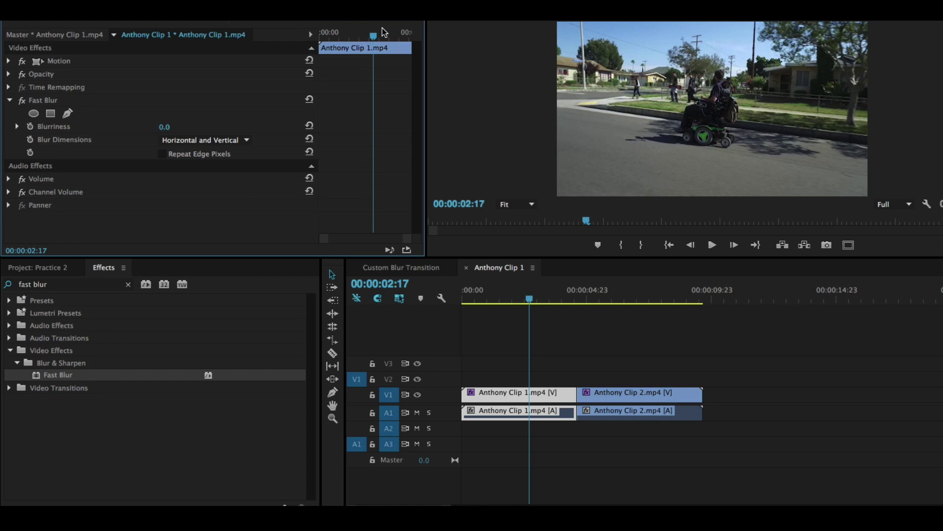
Start Blurriness keyframing on the first clip with a keyframe of 0 at 00:00:02:11.
drag(374, 37, 369, 37)
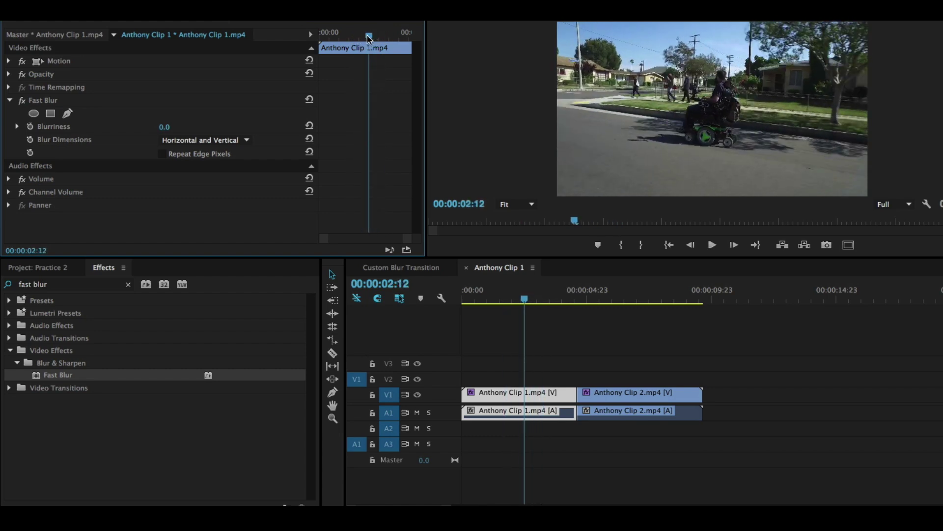
mouse_move(522, 299)
mouse_down()
mouse_move(537, 299)
mouse_move(525, 299)
mouse_up()
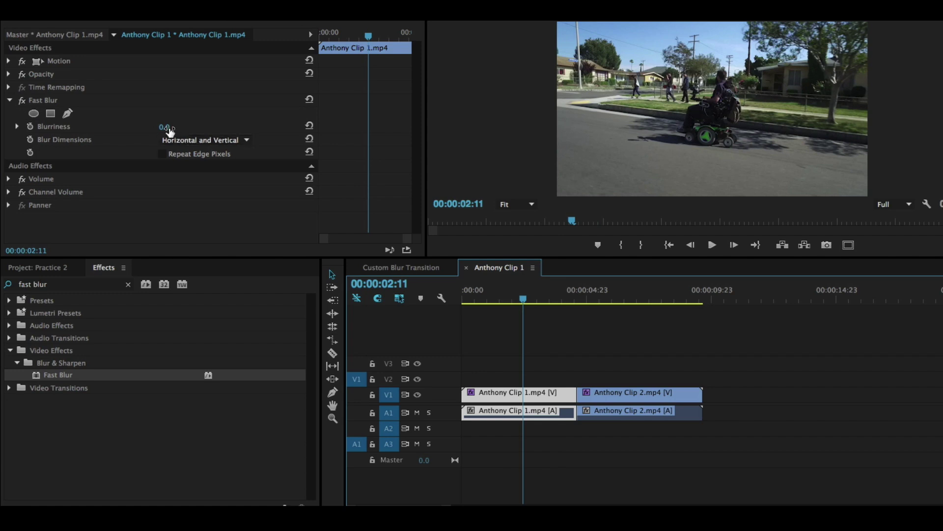
click(31, 127)
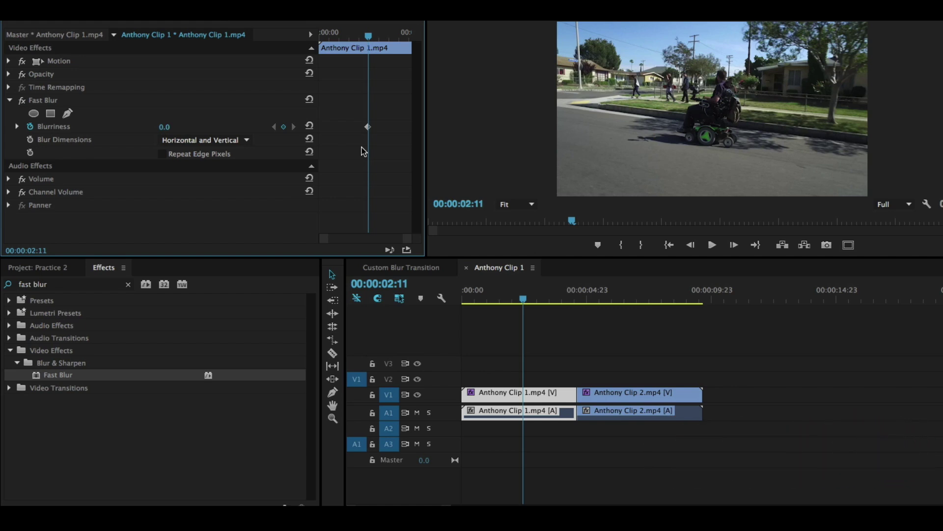
Add a Blurriness keyframe of 50 at 00:00:03:02 on the first clip.
key(shift+Right)
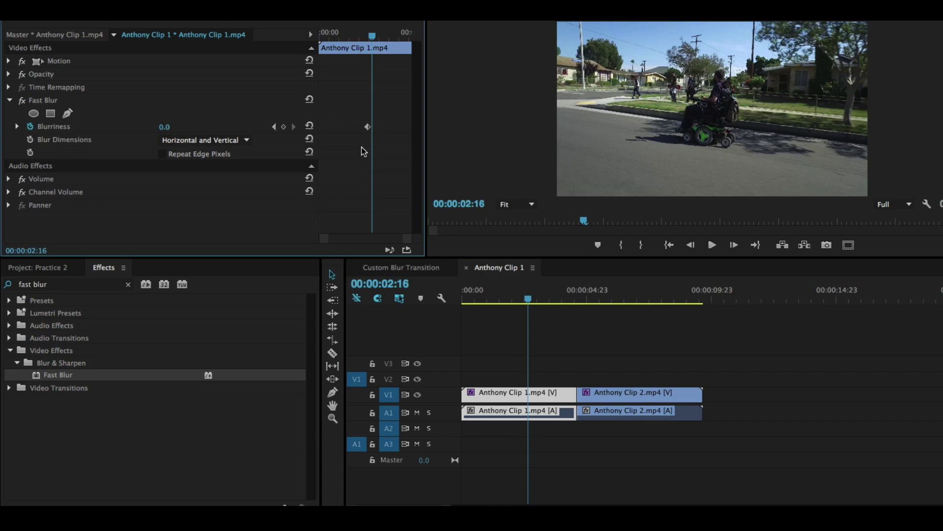
key(shift+Right)
key(shift+Right)
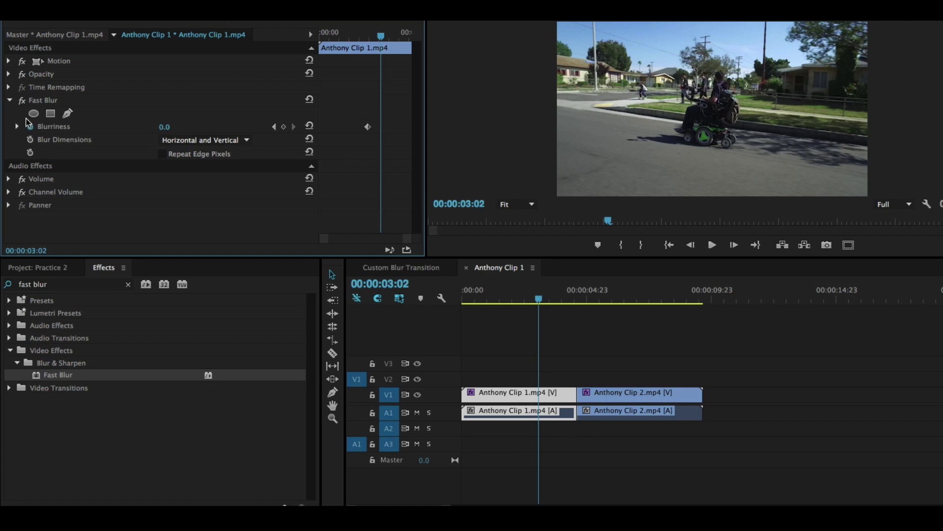
click(167, 127)
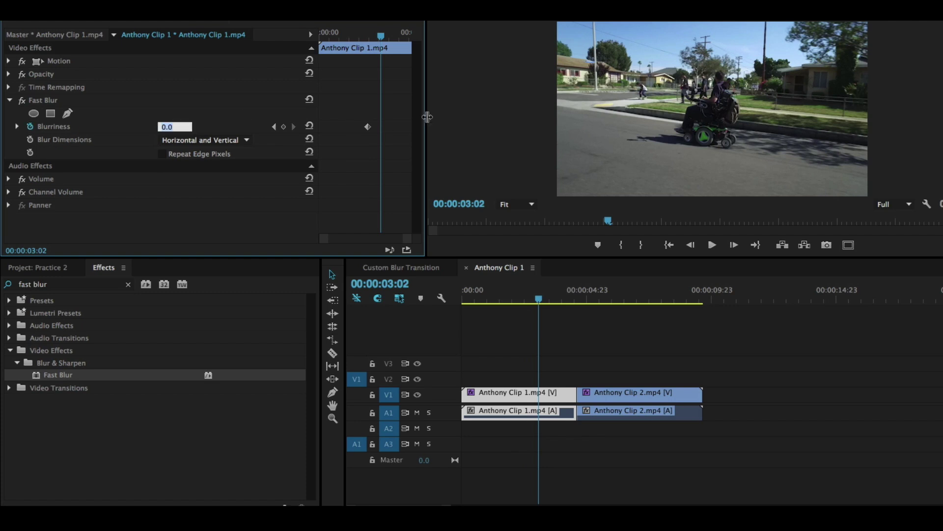
text(50)
key(Return)
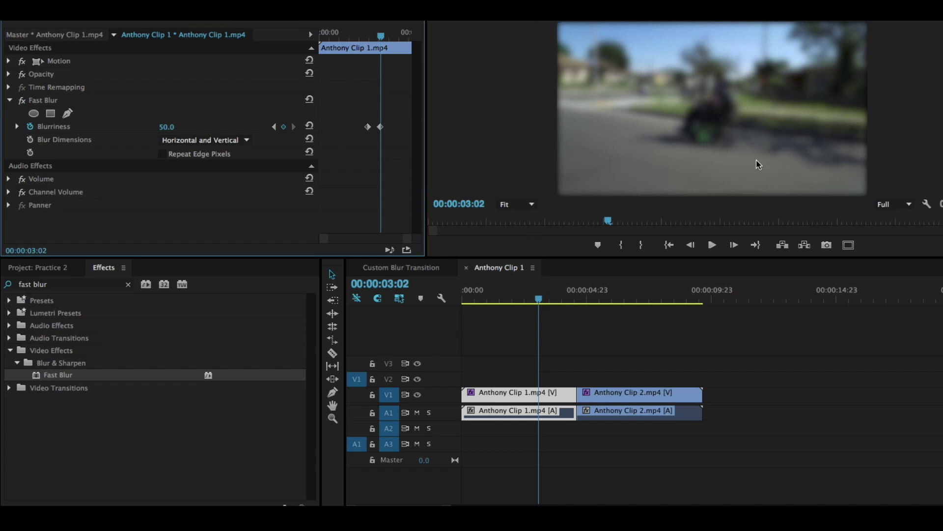
Enable Repeat Edge Pixels for the first clip's Fast Blur.
click(163, 154)
click(156, 154)
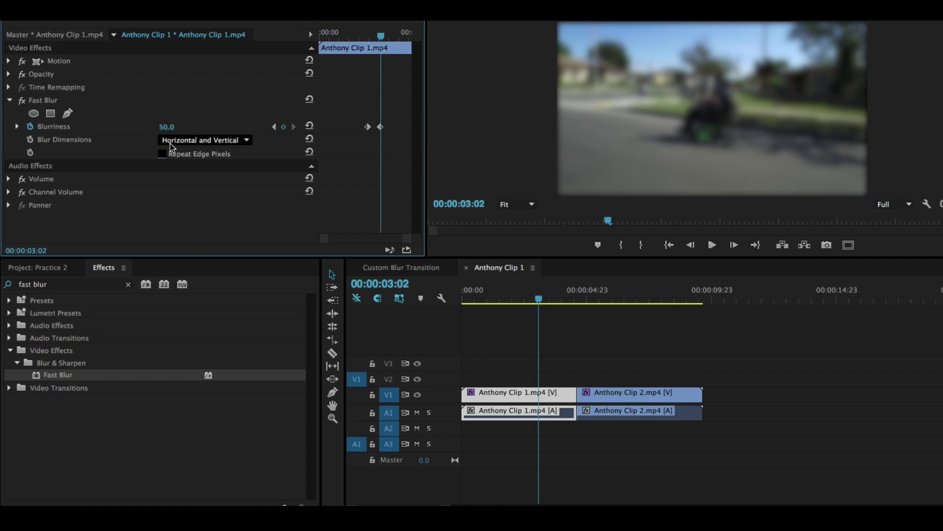
click(163, 155)
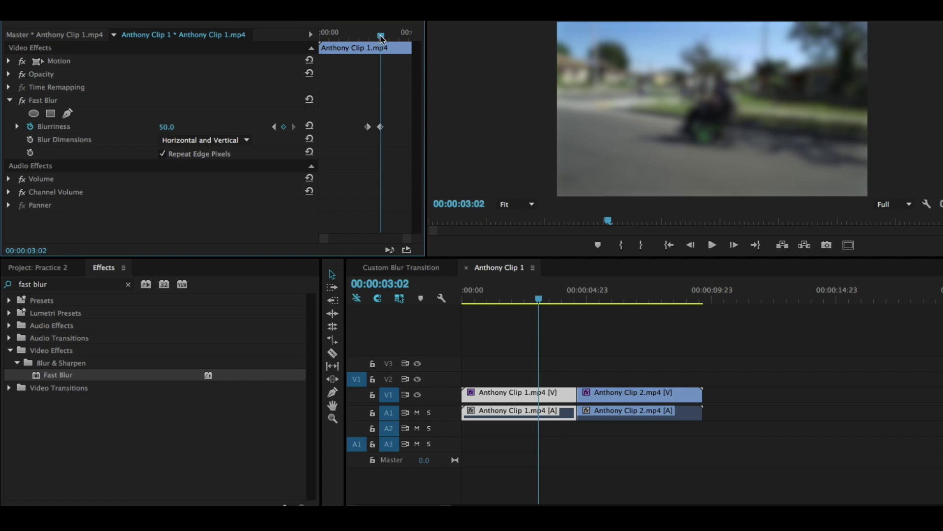
Scrub and play the first clip to review how its blur builds up towards the cut.
drag(381, 36, 358, 37)
click(525, 300)
drag(525, 300, 514, 299)
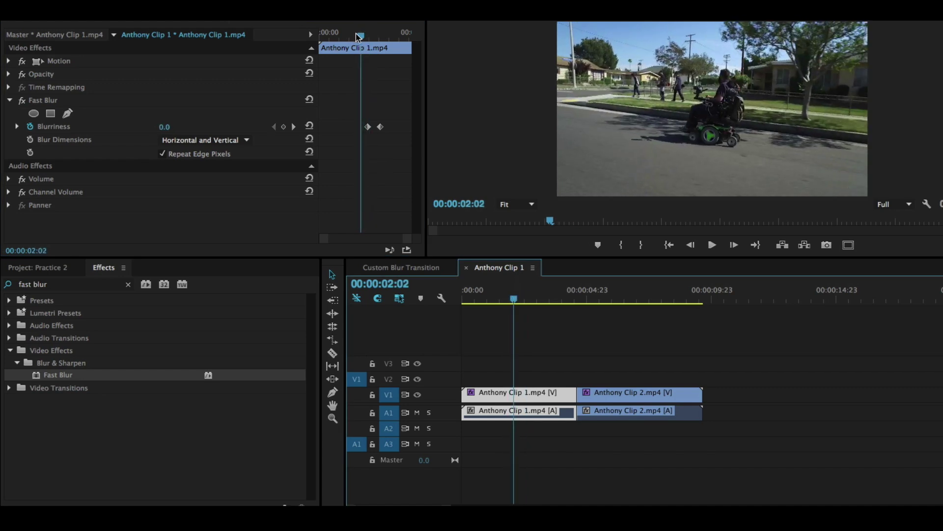
drag(357, 39, 372, 53)
key(space)
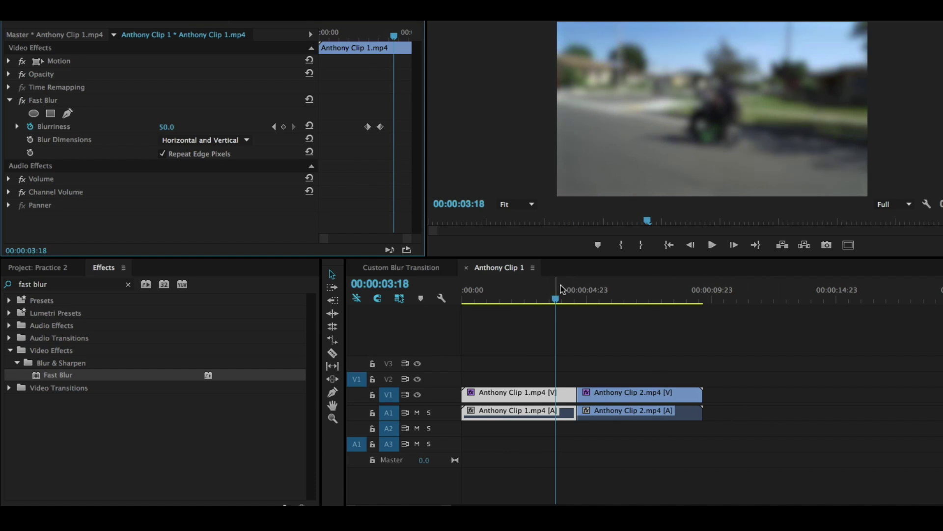
click(584, 299)
drag(585, 297, 524, 294)
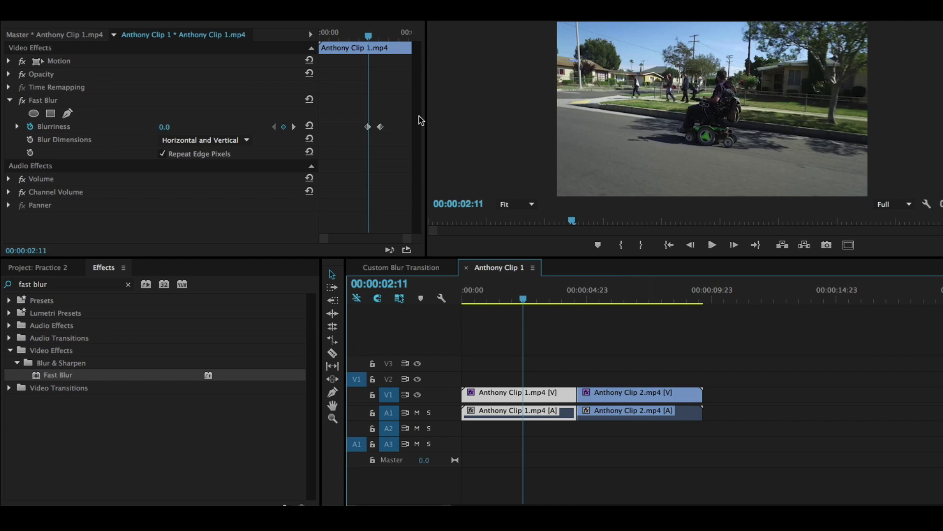
Set the second clip's Fast Blur Blurriness to 50 at 00:00:04:17 and keyframe it there.
drag(581, 301, 586, 296)
click(657, 344)
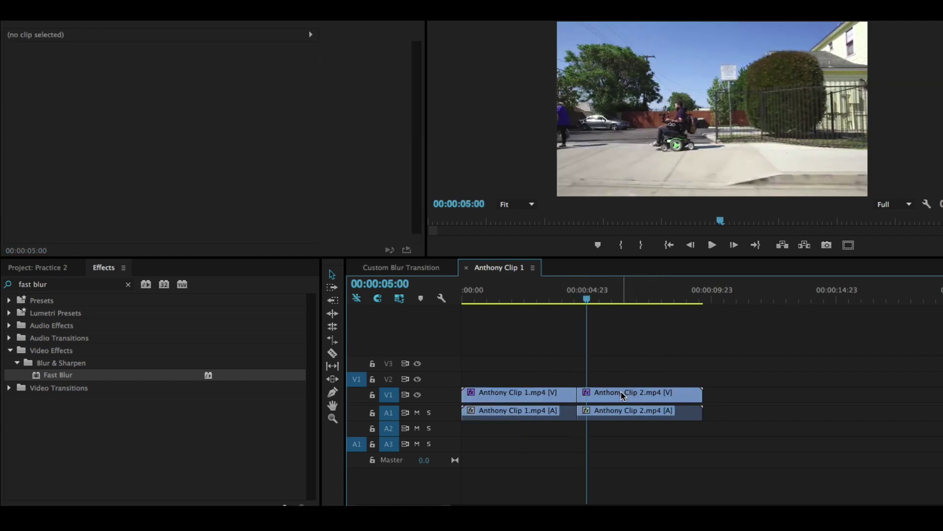
click(670, 410)
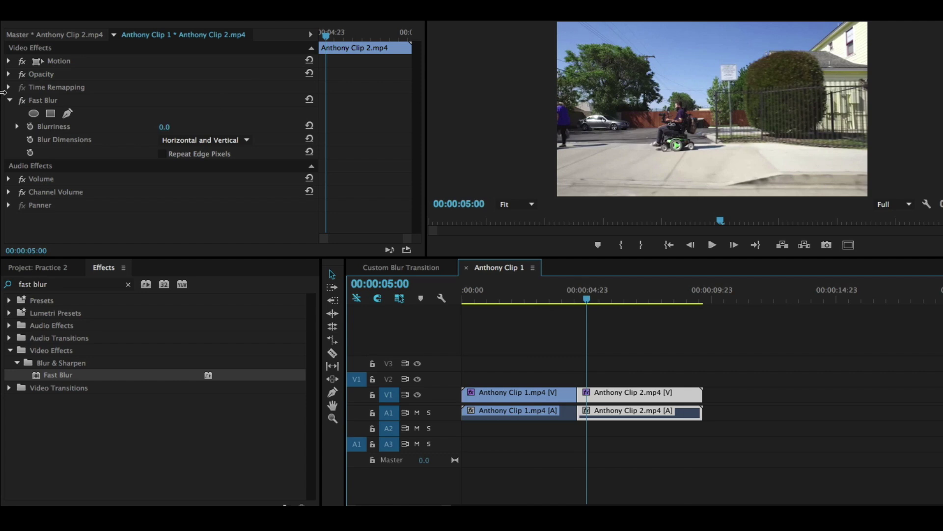
mouse_move(326, 38)
mouse_down()
mouse_move(336, 38)
mouse_move(321, 38)
mouse_up()
click(165, 128)
text(50)
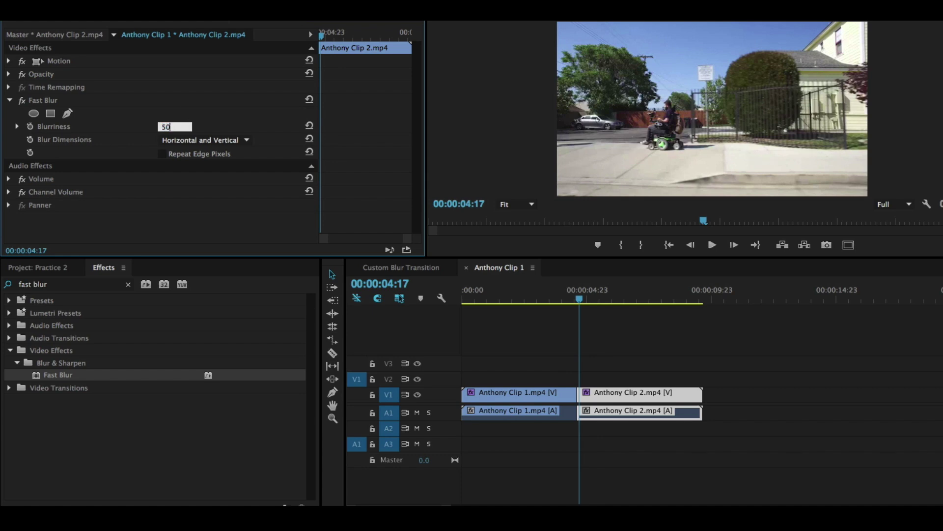
key(Return)
click(30, 127)
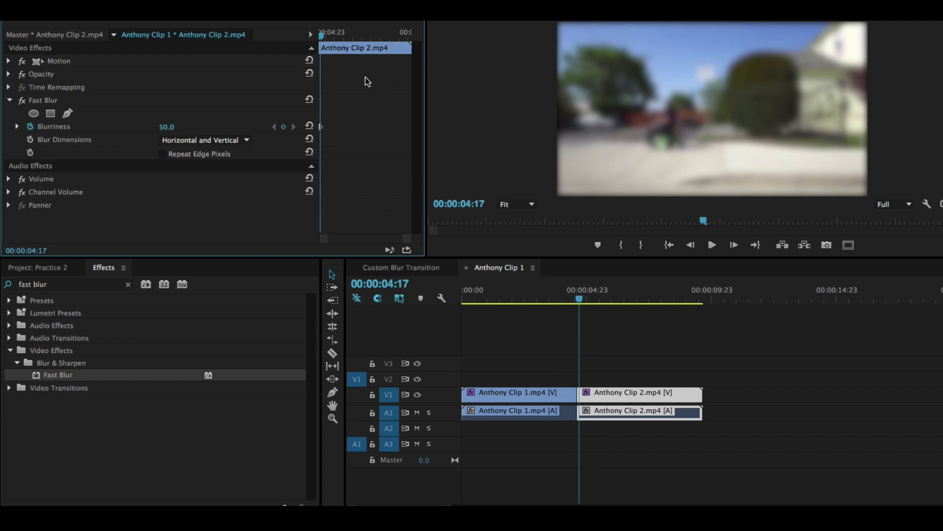
Add a Blurriness keyframe of 0 on the second clip 15 frames further on, at 00:00:05:08.
key(Right)
key(Right)
key(Right)
key(Right)
key(Right)
key(Right)
key(Right)
key(Right)
key(Right)
key(Right)
key(Right)
key(Right)
key(Right)
key(Right)
key(Right)
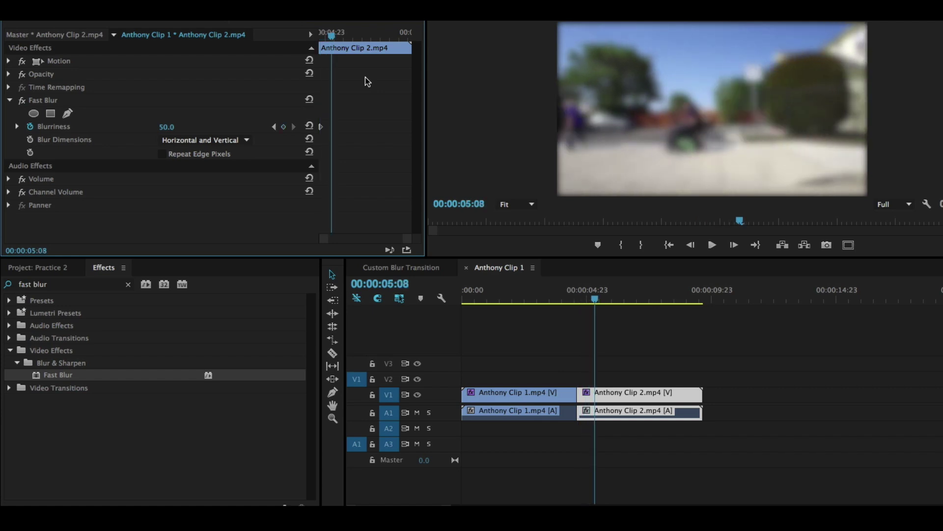
click(168, 127)
text(0)
key(Return)
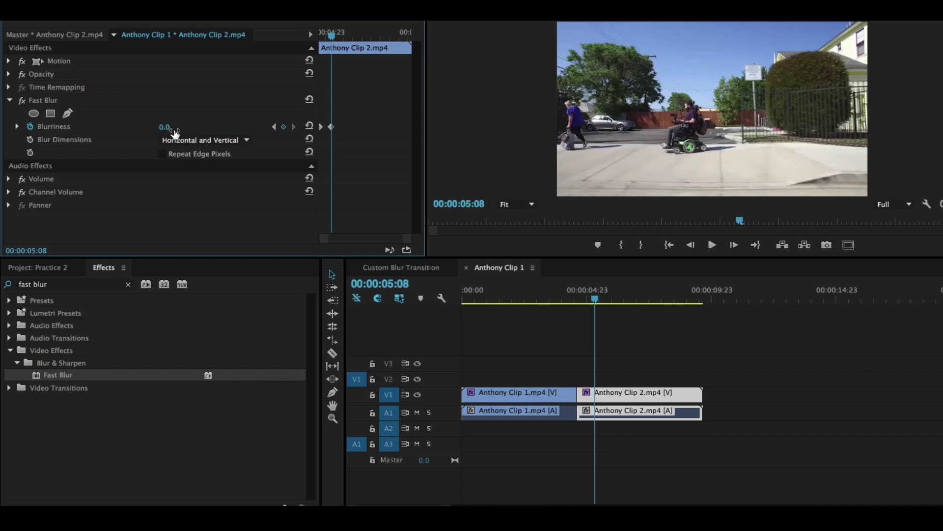
Enable Repeat Edge Pixels for the second clip's Fast Blur and play back how its blur clears from the cut.
drag(333, 36, 276, 41)
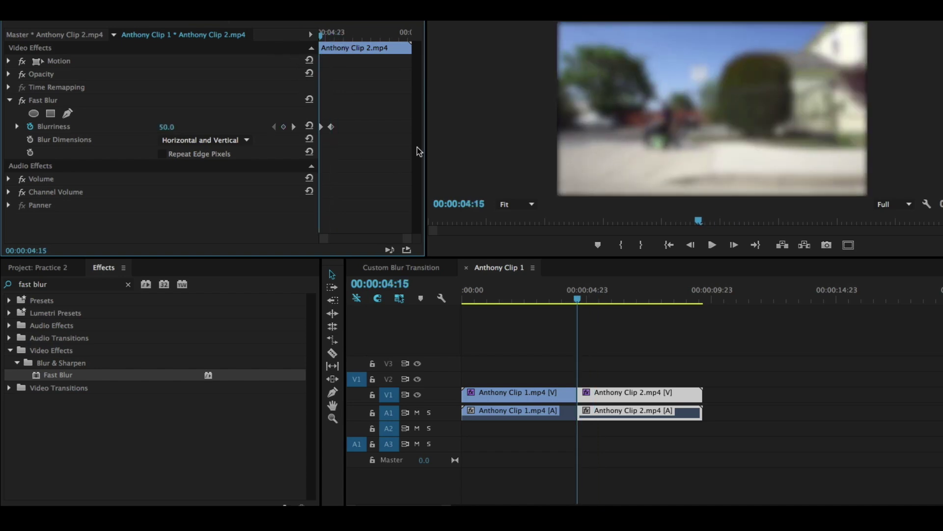
click(162, 154)
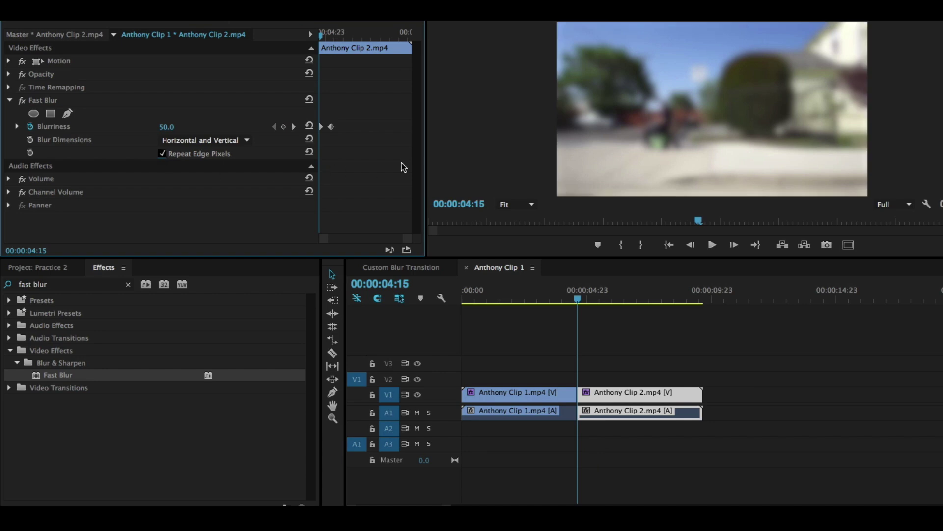
key(Right)
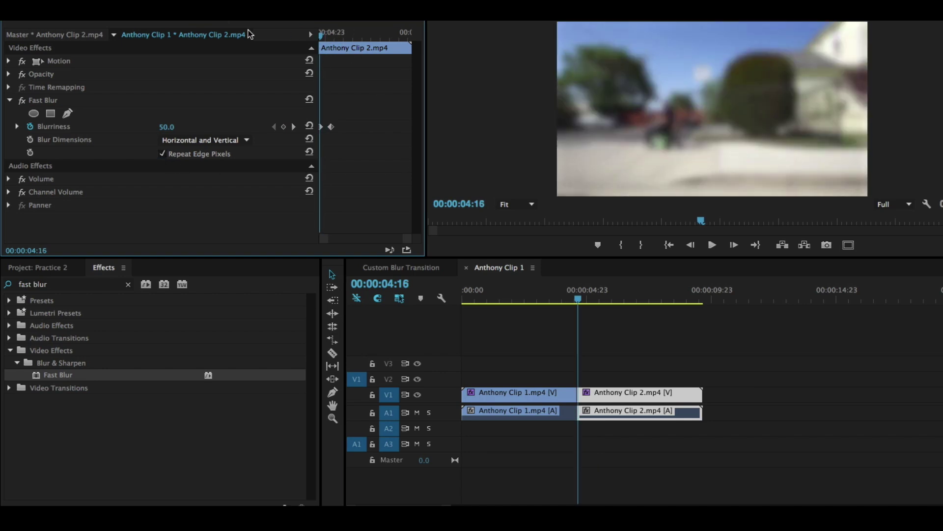
key(space)
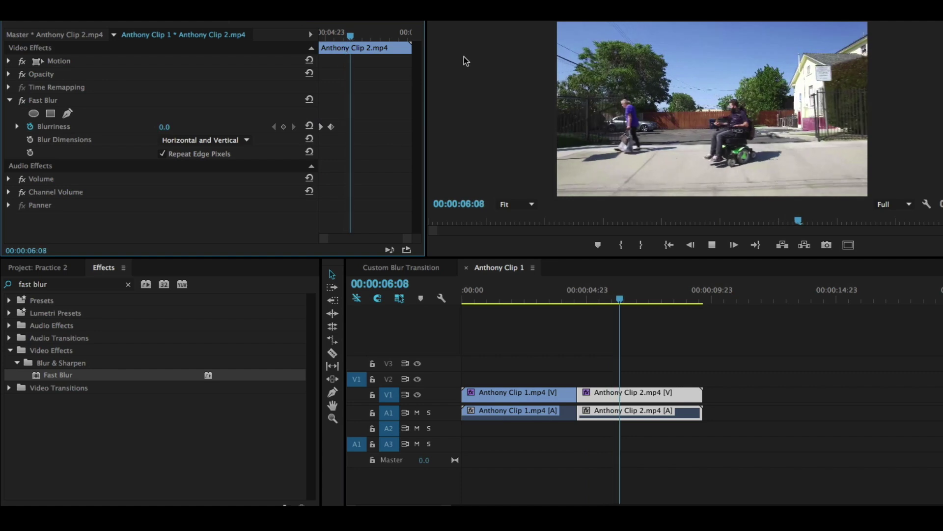
key(space)
Apply the default transitions at the cut between the two clips and play across them.
click(575, 298)
drag(575, 298, 571, 298)
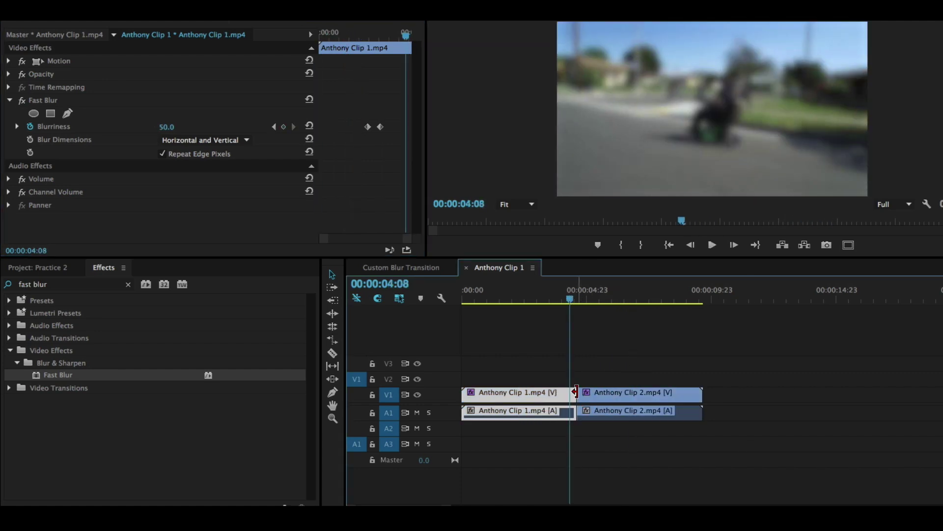
right_click(578, 394)
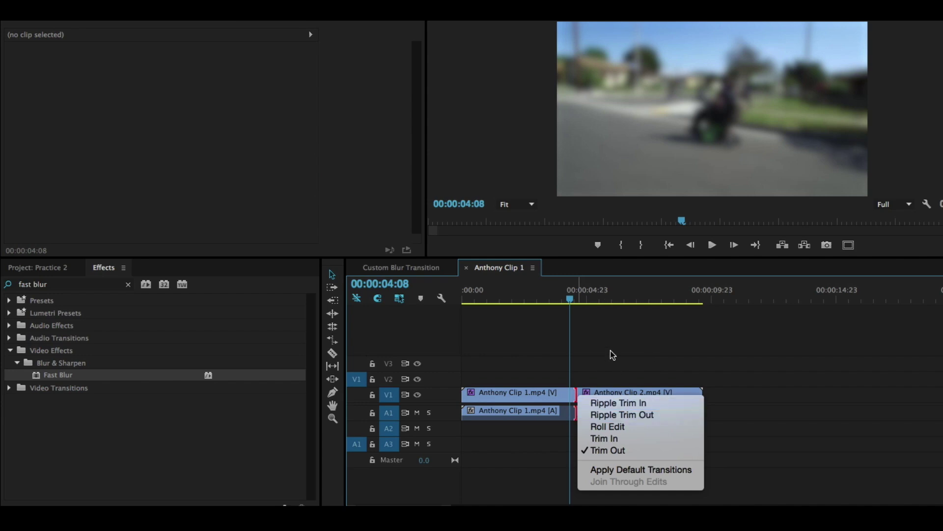
click(641, 470)
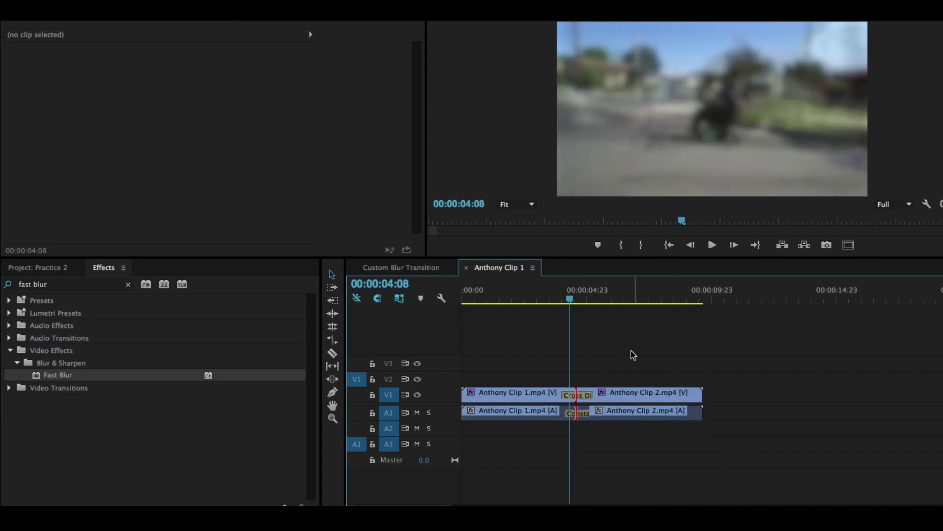
drag(582, 291, 543, 302)
key(space)
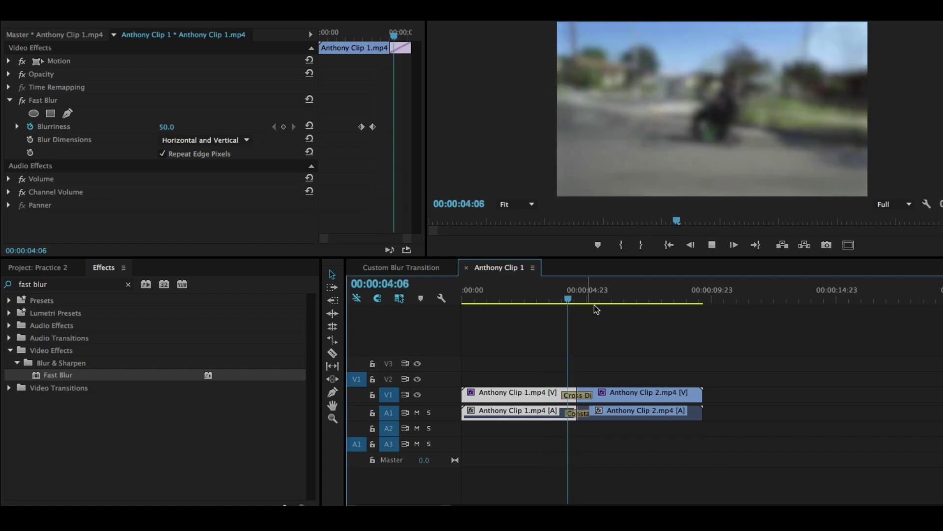
drag(587, 301, 524, 302)
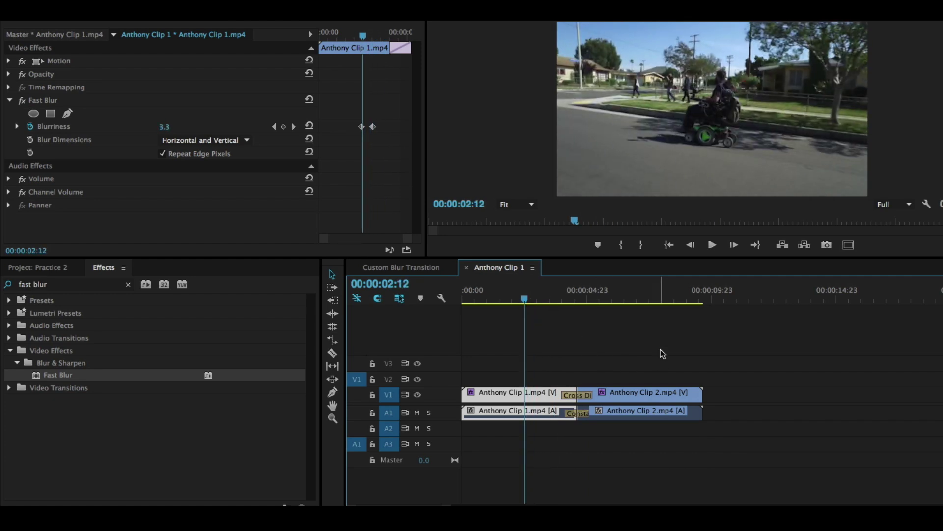
Move the first clip's Blurriness keyframe of 50 to the very end of the clip, where the Cross Dissolve finishes.
drag(363, 35, 384, 38)
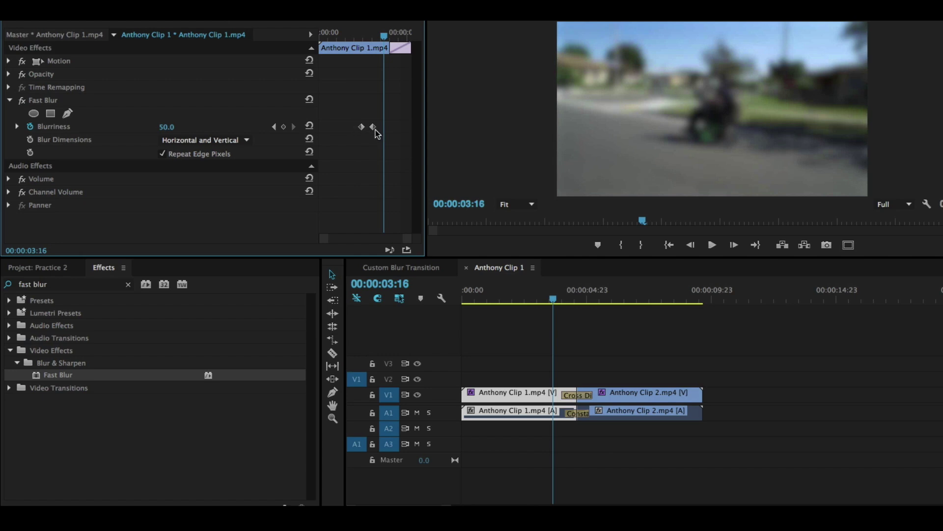
click(535, 339)
click(516, 399)
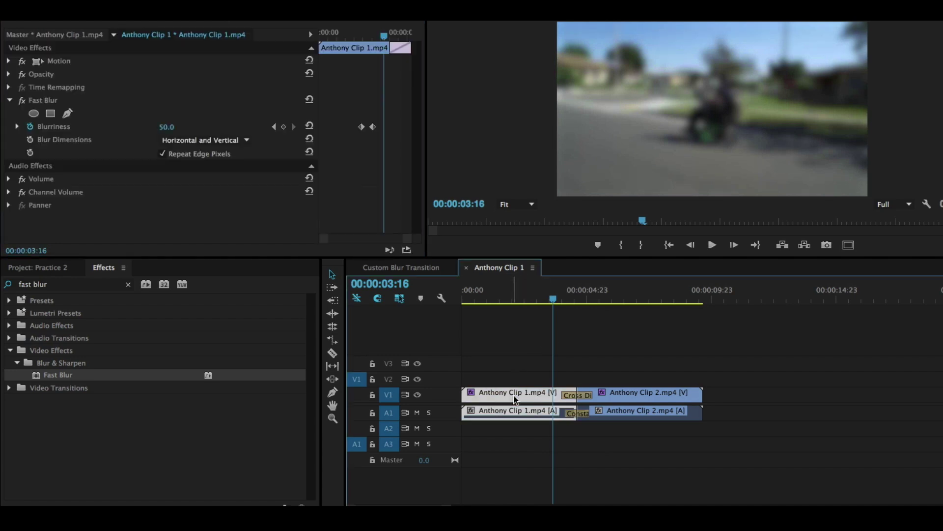
click(373, 127)
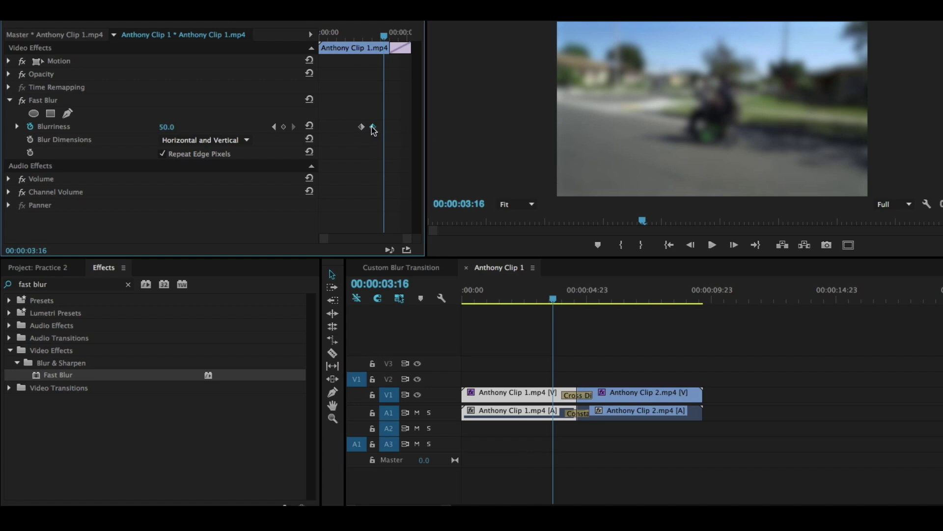
drag(373, 128, 425, 135)
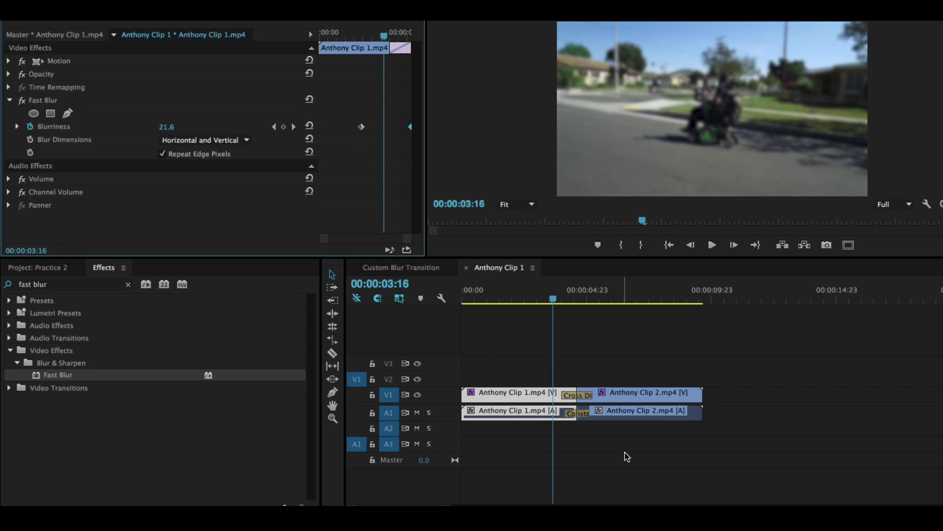
Move the first clip's Blurriness keyframe of 0 to 00:00:04:00, at the start of the Cross Dissolve.
click(555, 299)
drag(555, 299, 563, 301)
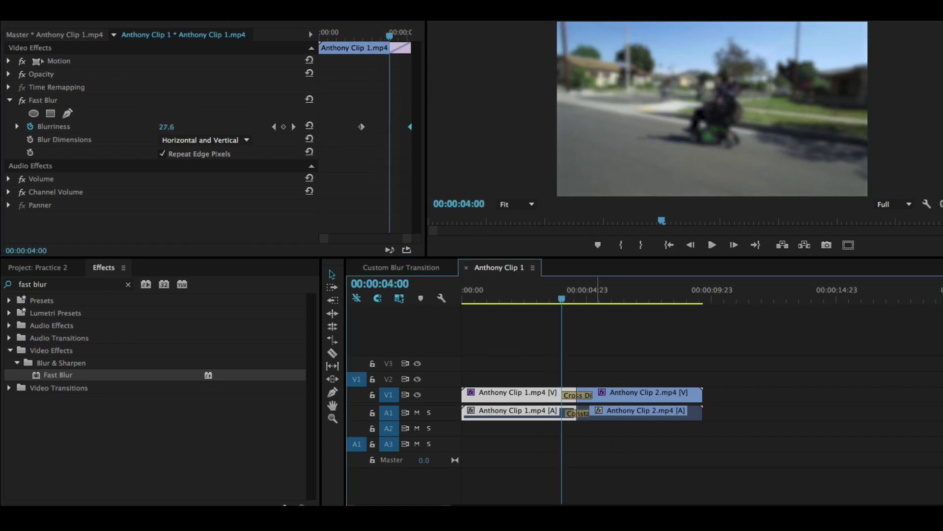
drag(362, 127, 389, 127)
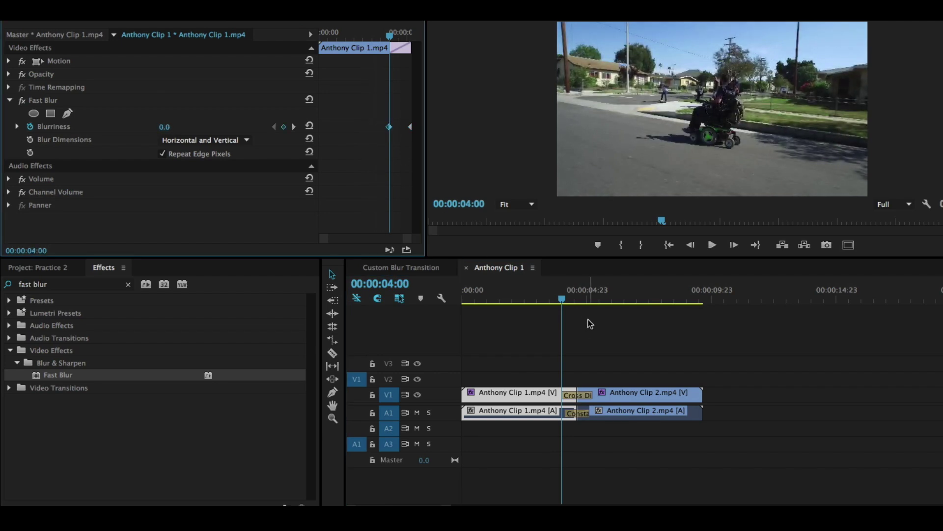
Move the second clip's Blurriness keyframe of 50 to the start of the Cross Dissolve and align its 0 keyframe with the dissolve's end.
drag(566, 300, 591, 301)
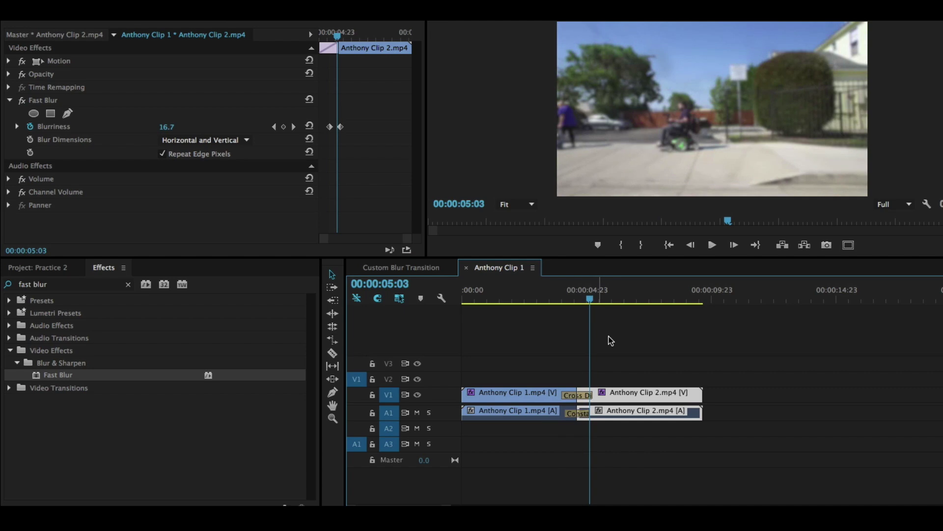
drag(650, 371, 701, 424)
click(330, 128)
drag(330, 127, 317, 126)
drag(338, 36, 341, 40)
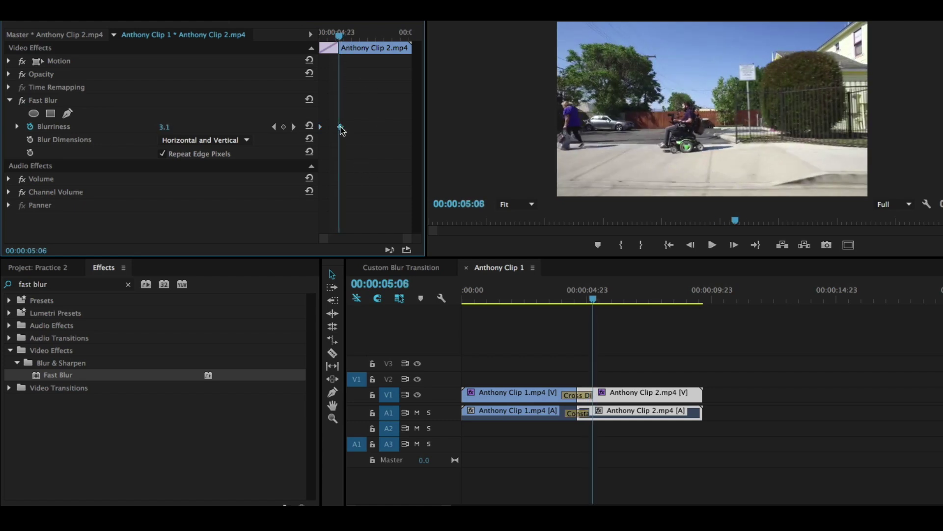
Play the transition from about 00:00:03:06 to check how the blur and the dissolve line up.
click(544, 301)
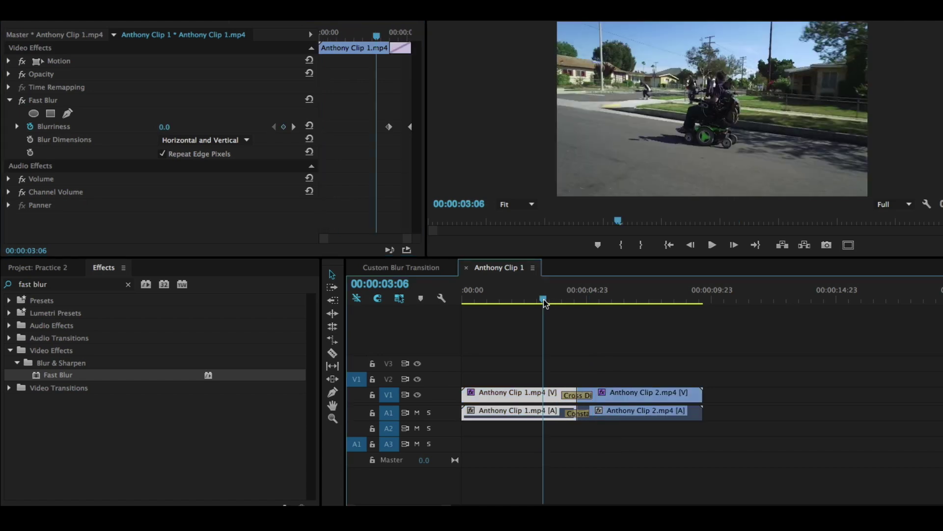
key(space)
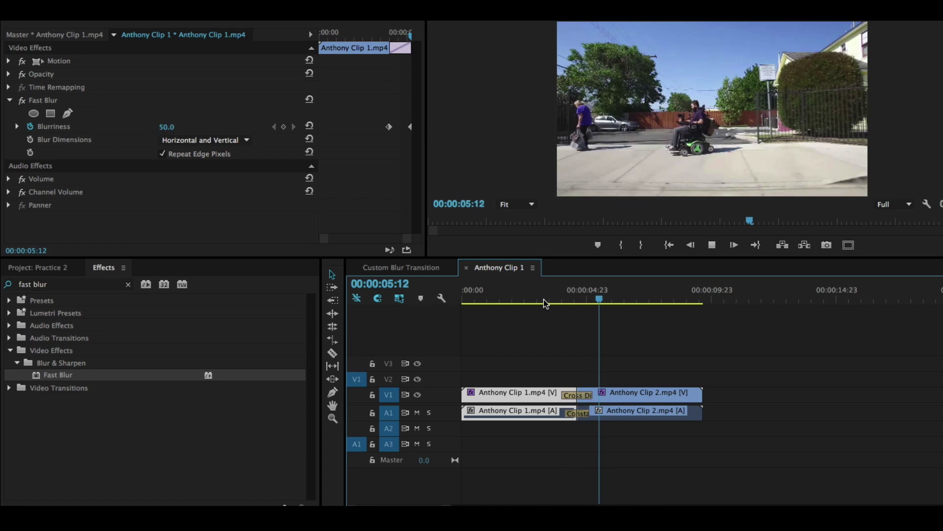
click(553, 300)
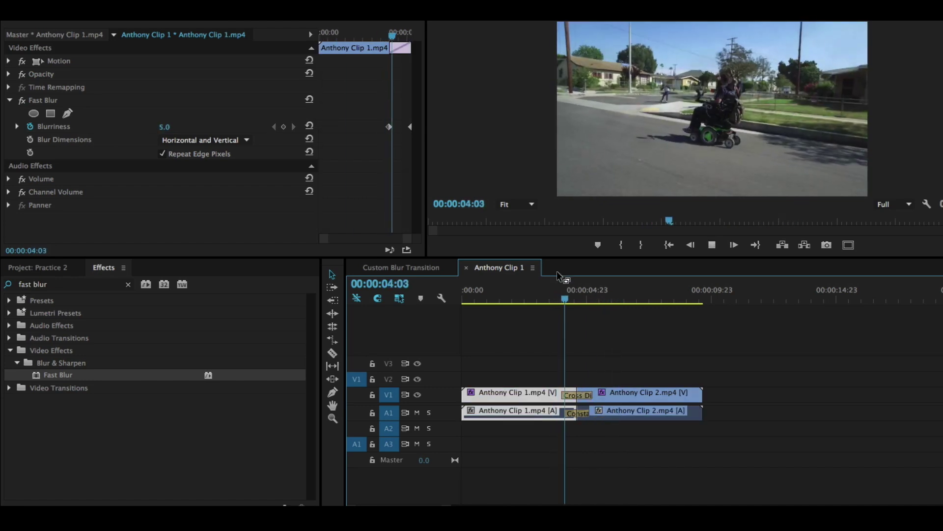
drag(555, 301, 547, 302)
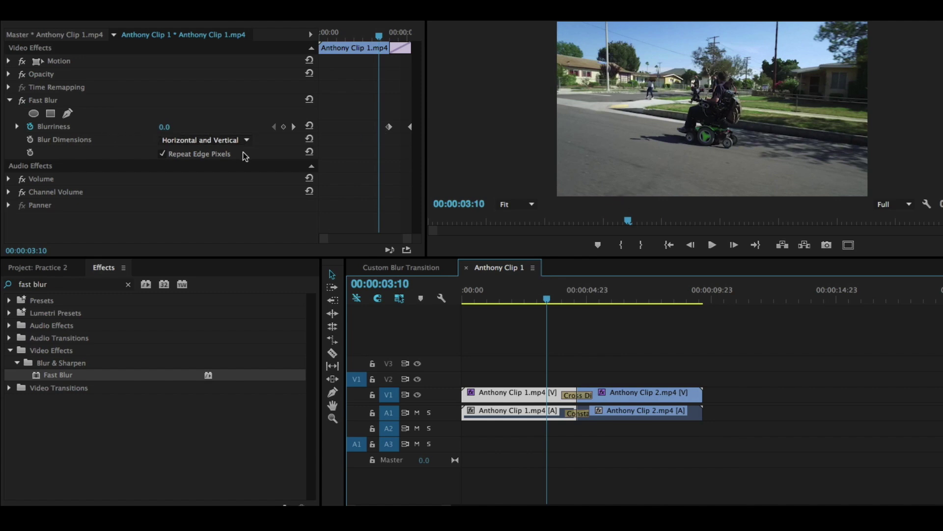
Shift the first clip's Blurriness keyframe of 0 earlier to about 00:00:03:04 and play the longer blur build-up.
mouse_move(396, 28)
mouse_down()
mouse_move(435, 29)
mouse_move(390, 29)
mouse_up()
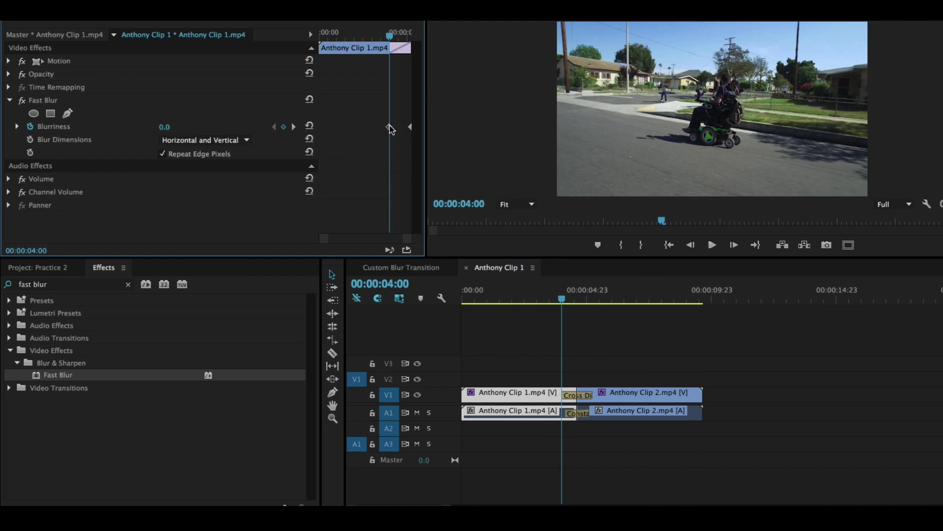
click(389, 127)
drag(388, 129, 375, 128)
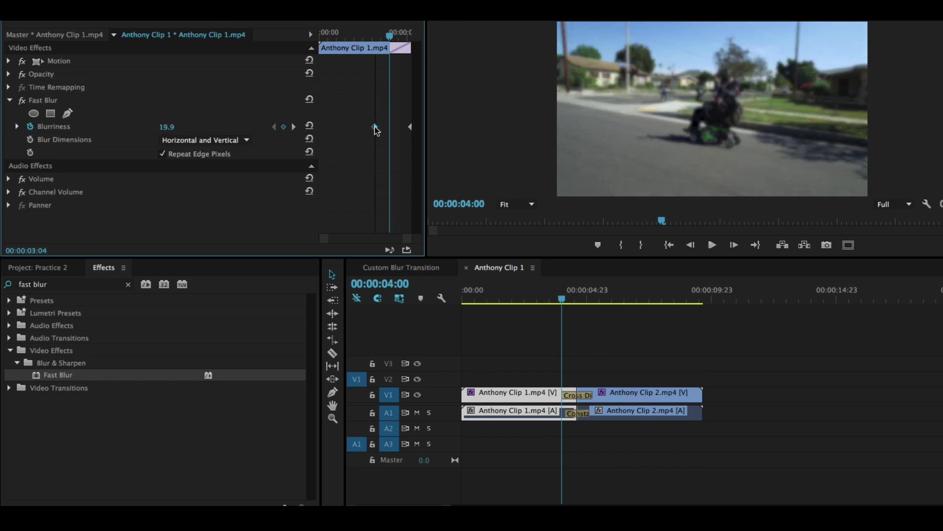
drag(376, 37, 359, 37)
key(space)
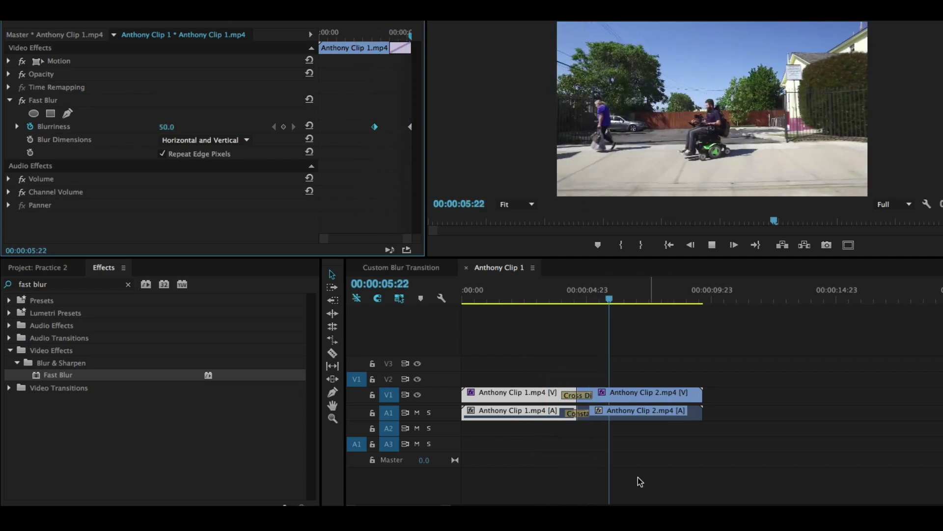
Shift the second clip's Blurriness keyframe of 0 to 00:00:06:02, past the end of the Cross Dissolve.
click(645, 408)
click(656, 359)
click(633, 399)
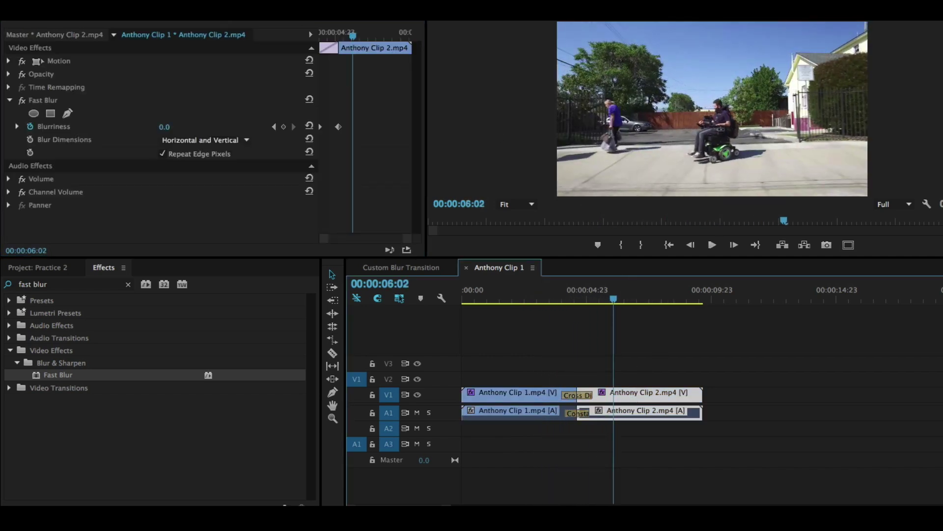
drag(339, 127, 352, 127)
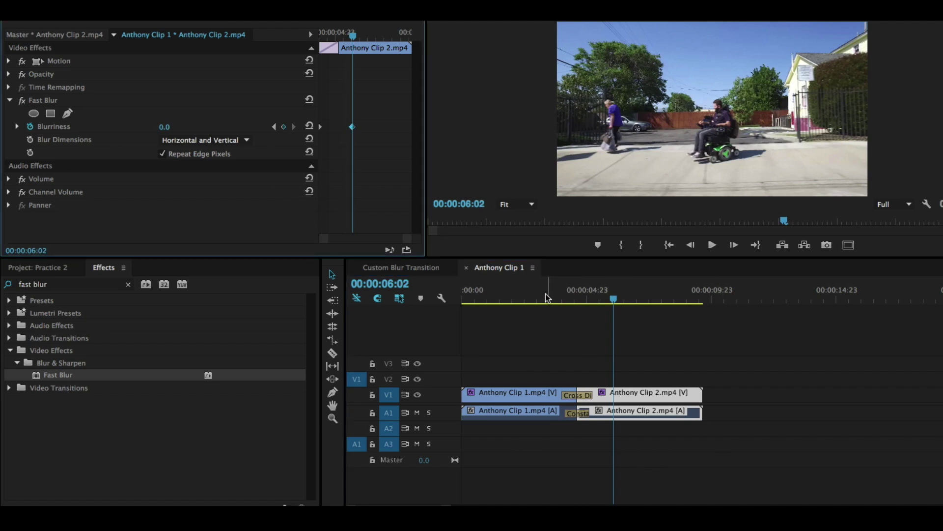
Play the sequence across the cut twice to review the extended blur transition on both clips.
drag(545, 293, 541, 290)
key(space)
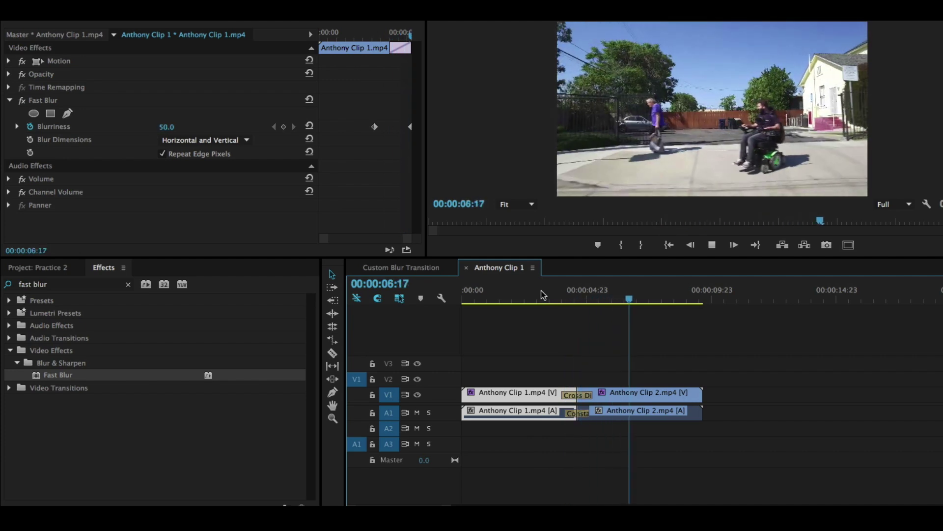
click(588, 295)
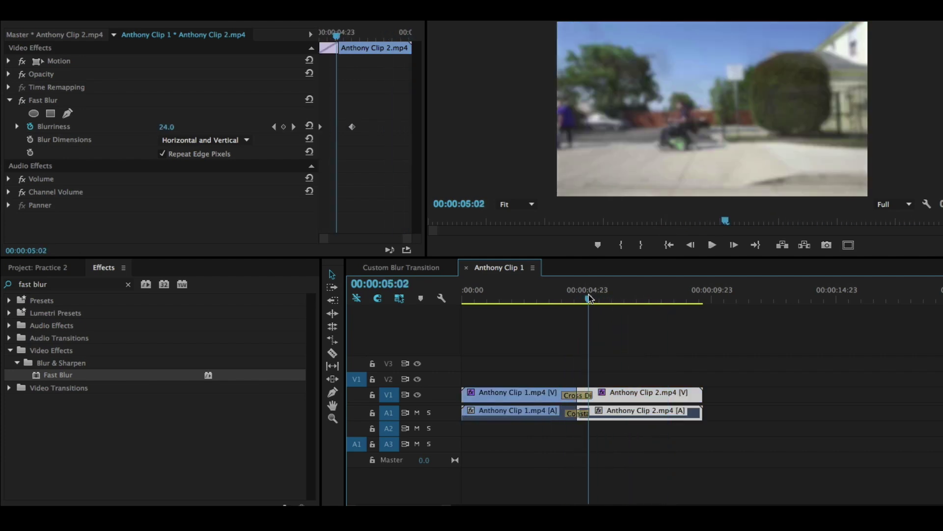
click(511, 294)
key(space)
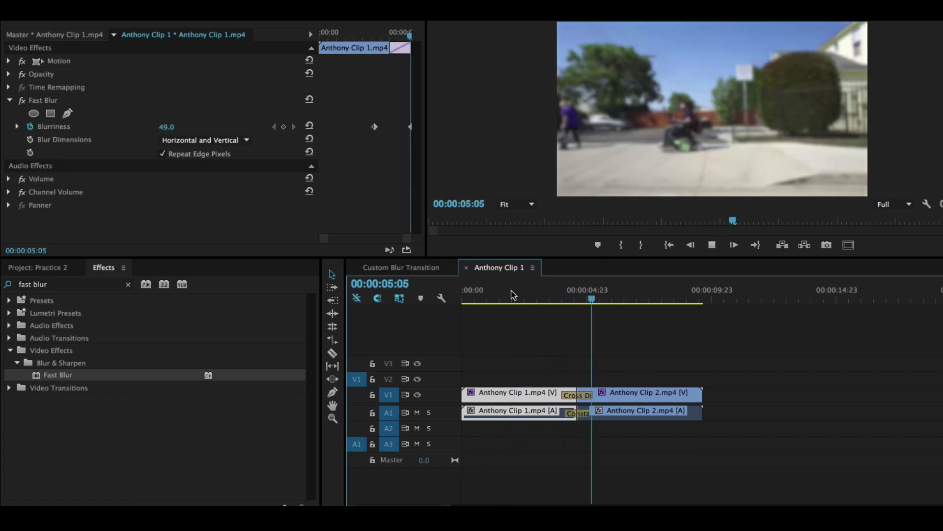
key(space)
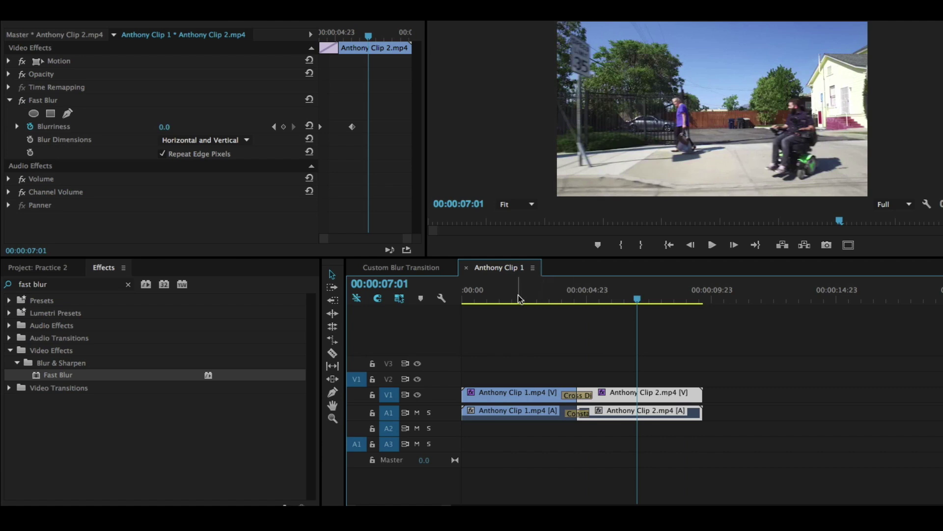
Clear the effects search and browse the Video Effects categories, looking inside Distort.
click(129, 285)
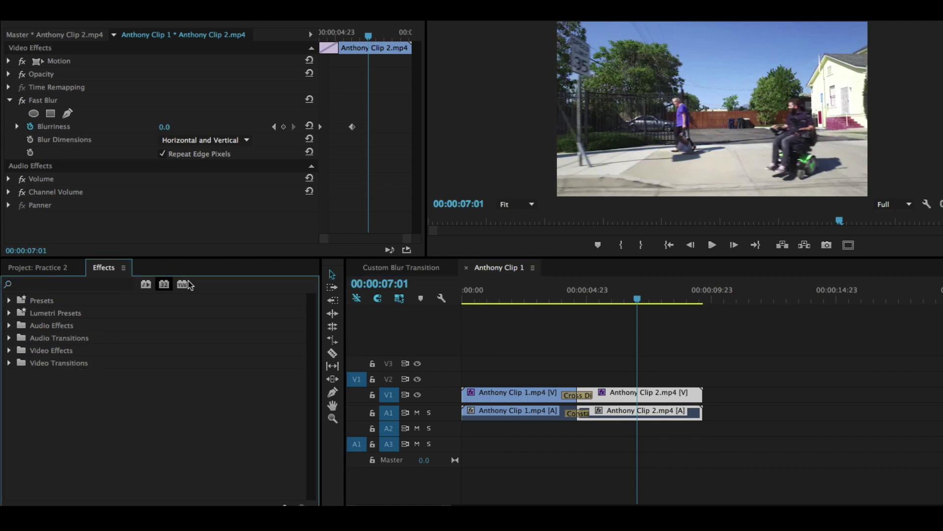
click(9, 350)
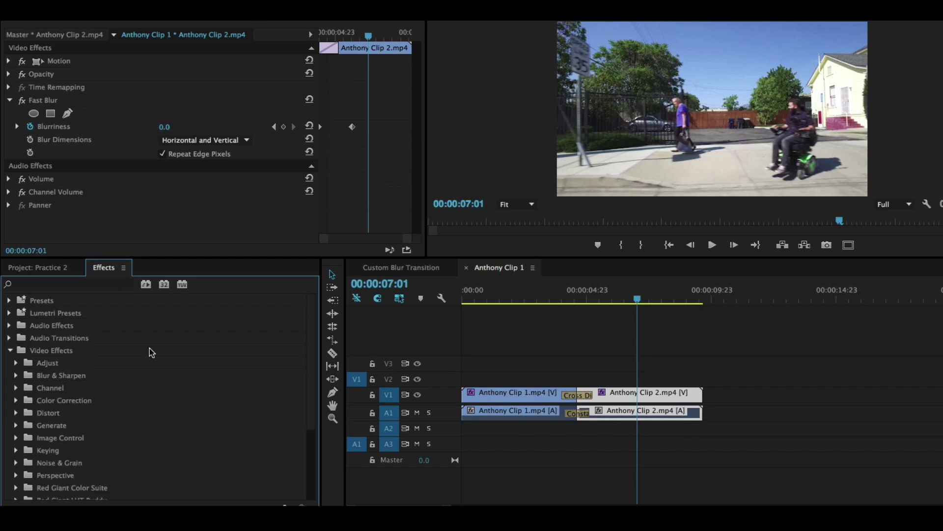
scroll(224, 344, down, 1)
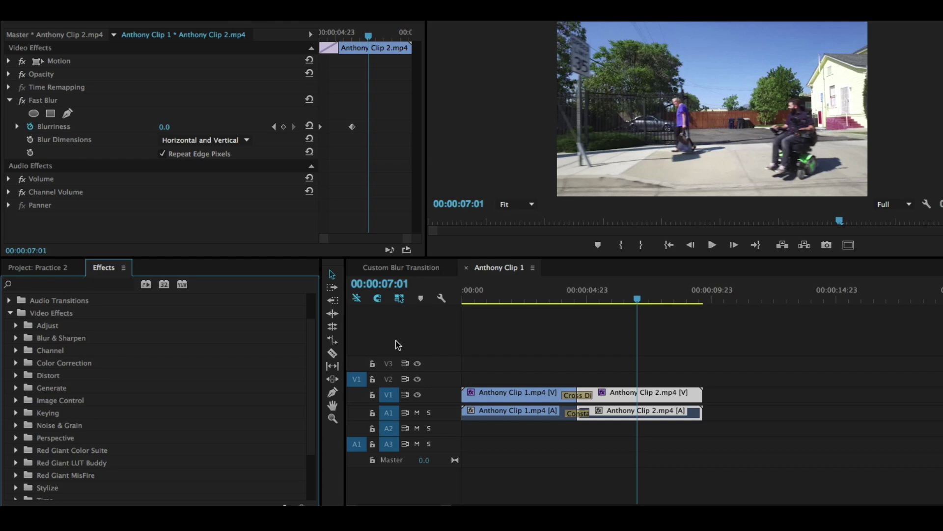
click(13, 376)
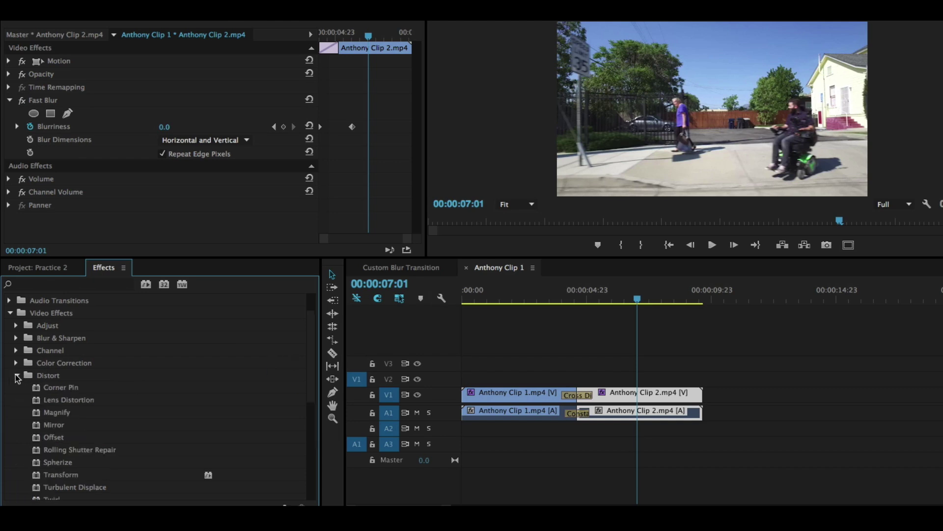
click(17, 375)
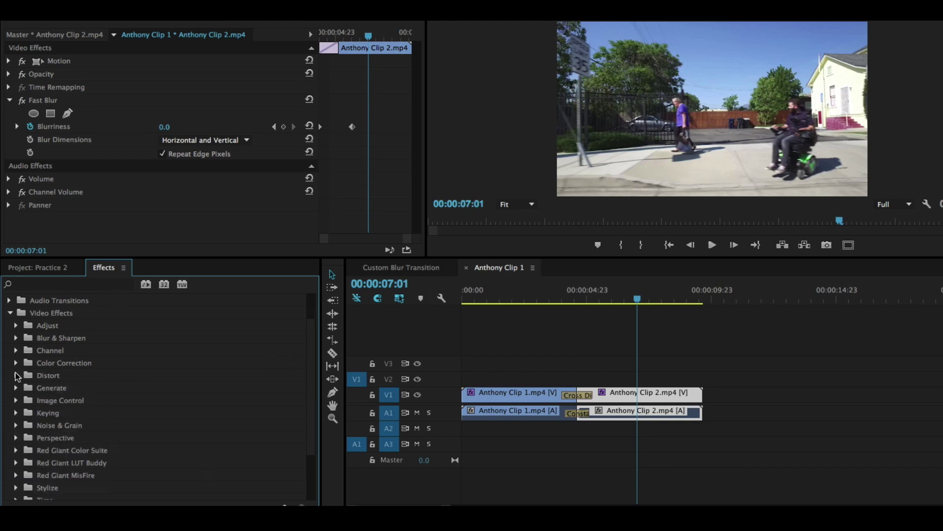
Deselect the clips and play the finished blur transition once more from 00:00:03:21.
click(560, 296)
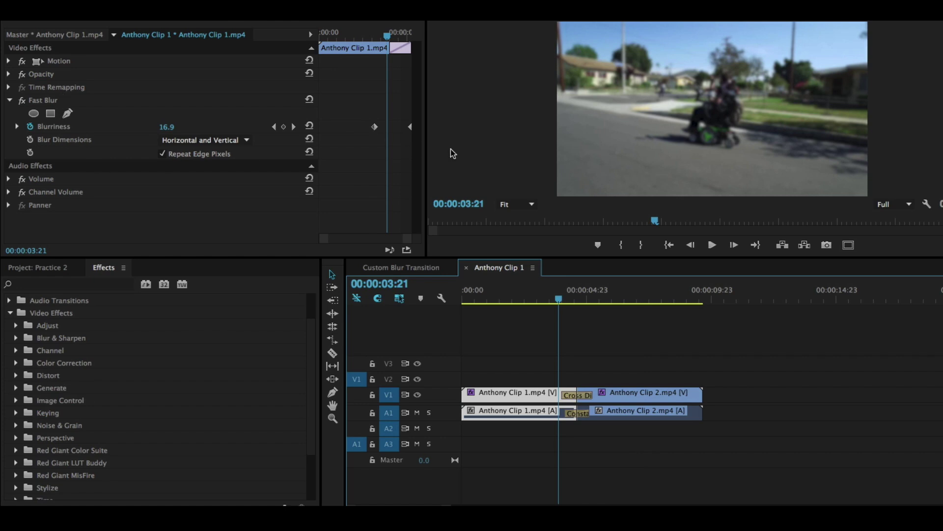
click(619, 325)
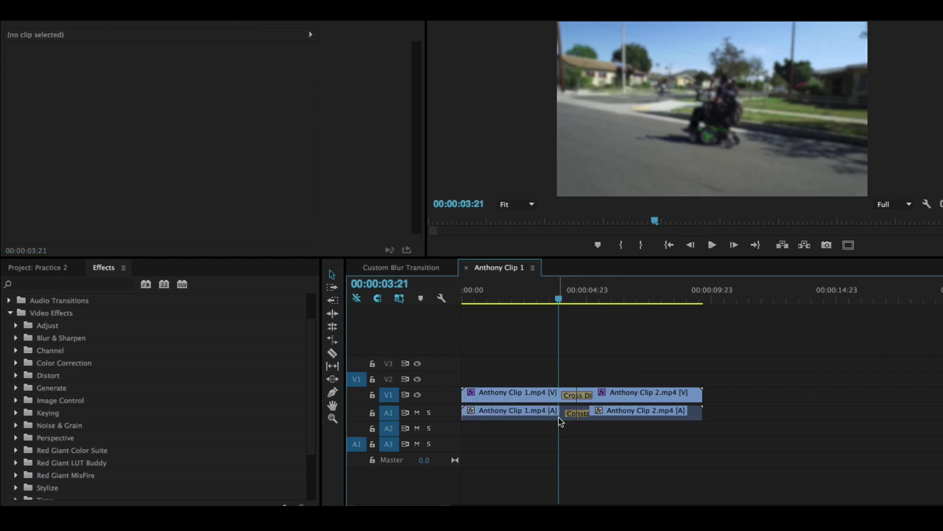
key(space)
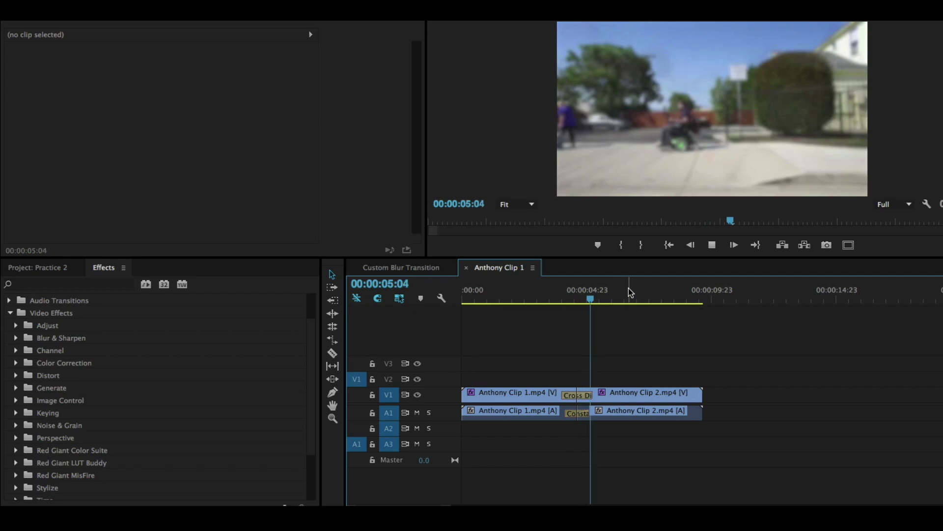
key(space)
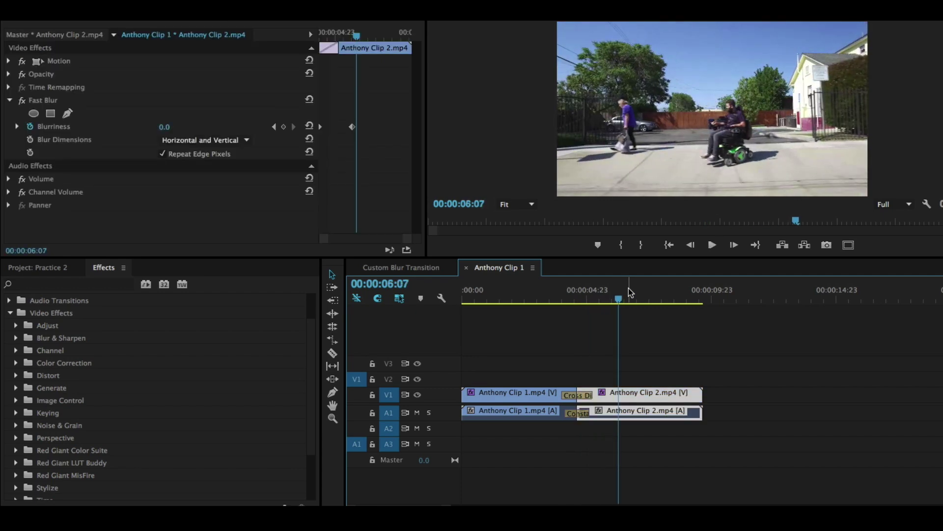
click(541, 294)
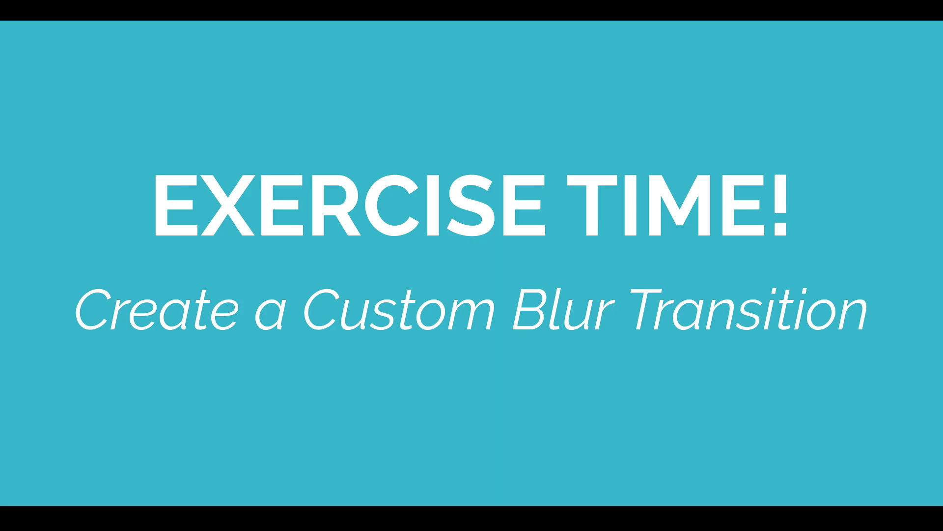